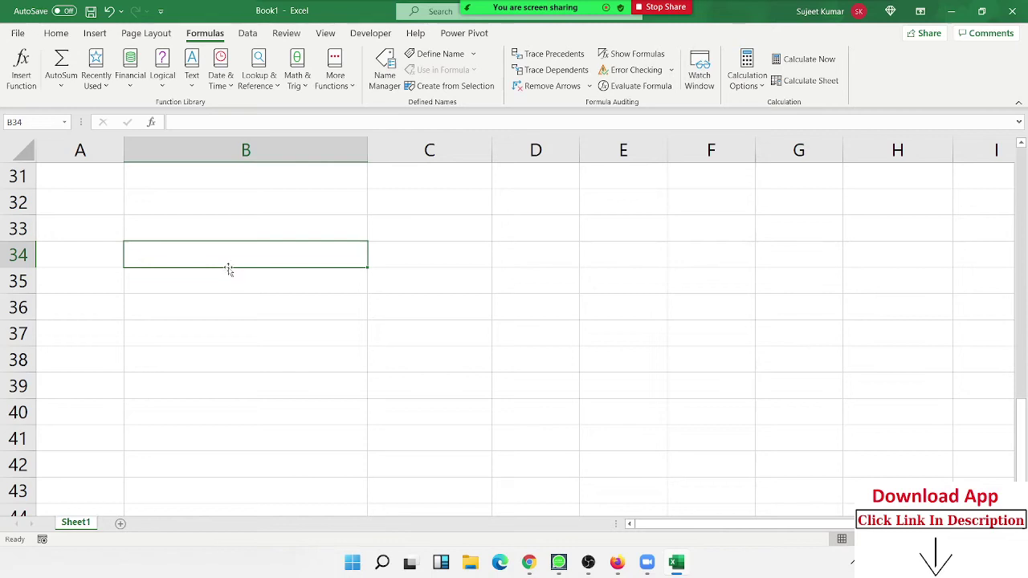
Enter a first name in B33 and a last name in C33
click(215, 229)
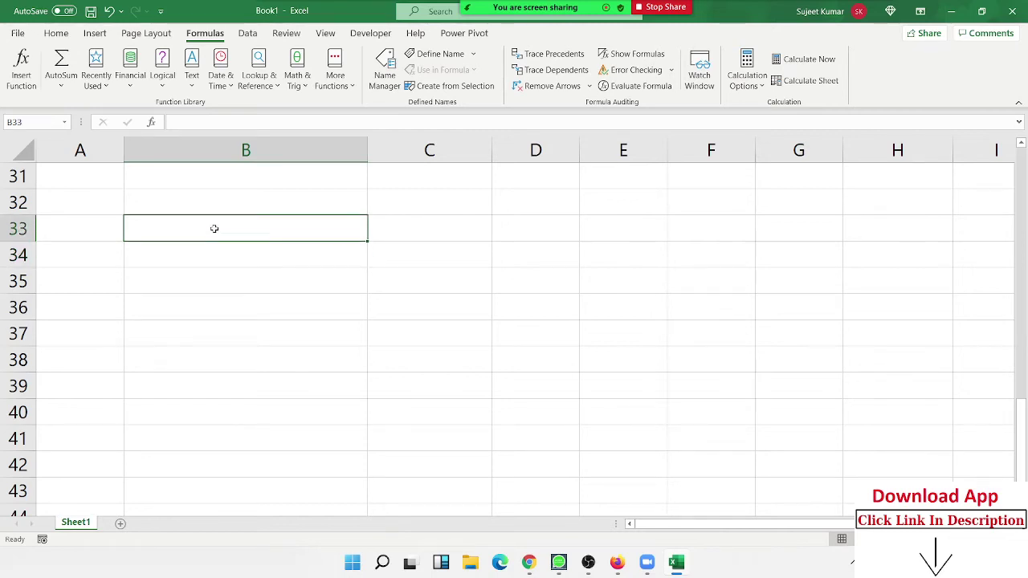
text(Su)
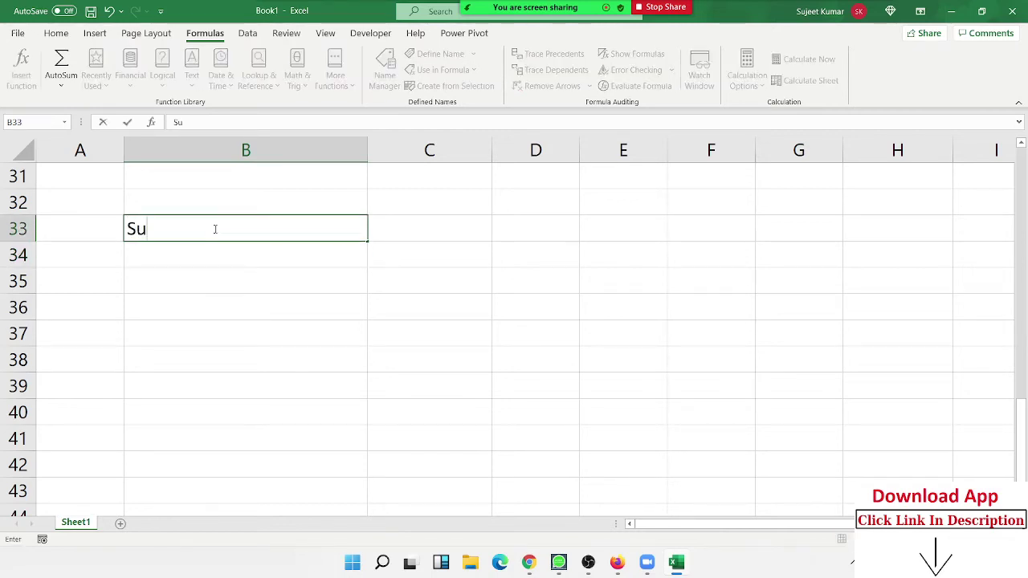
text(jeet)
key(Tab)
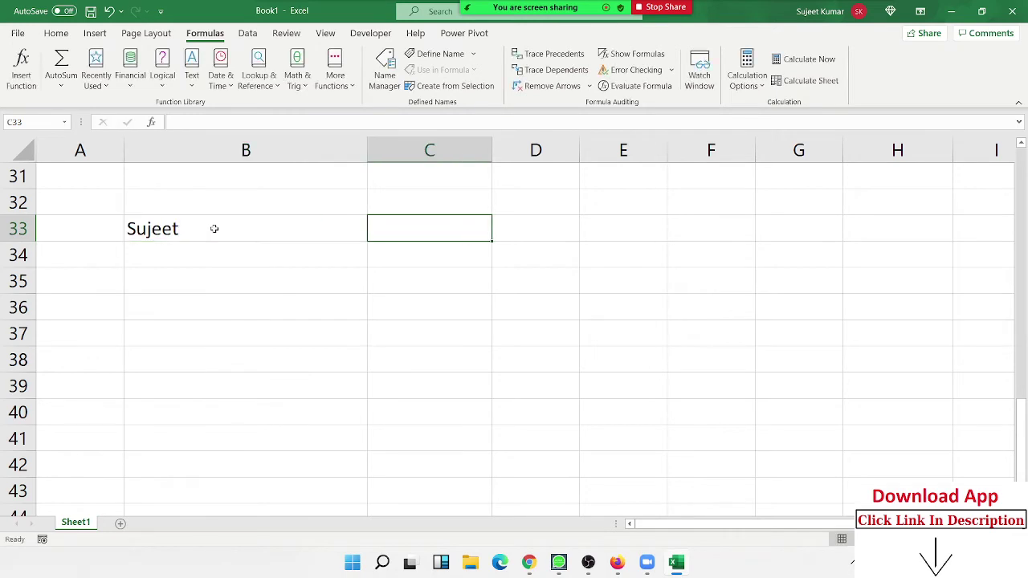
text(Kumar)
key(Tab)
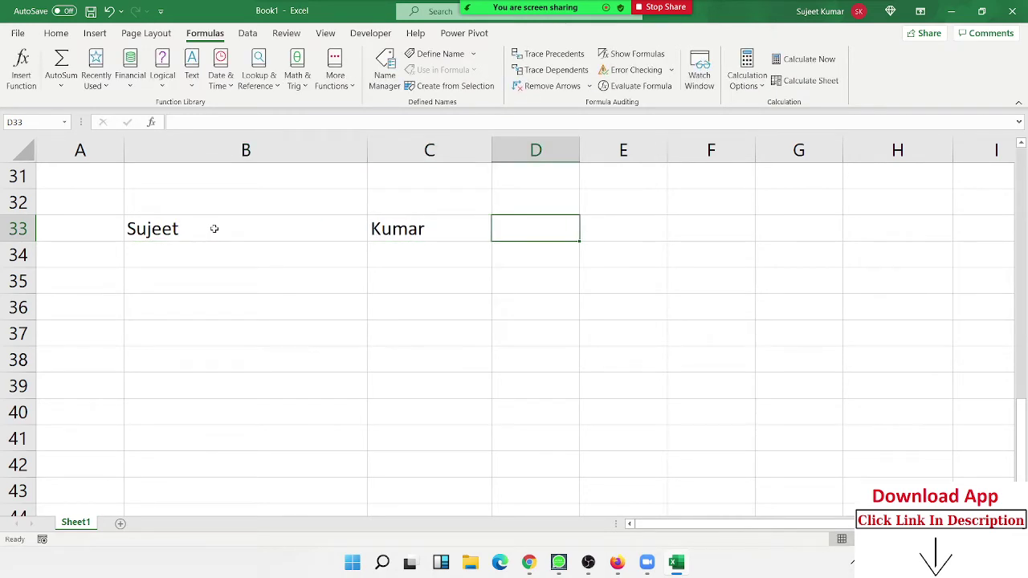
In D33 enter =CONCATENATE(B33," ",C33) to show the full name
text(=)
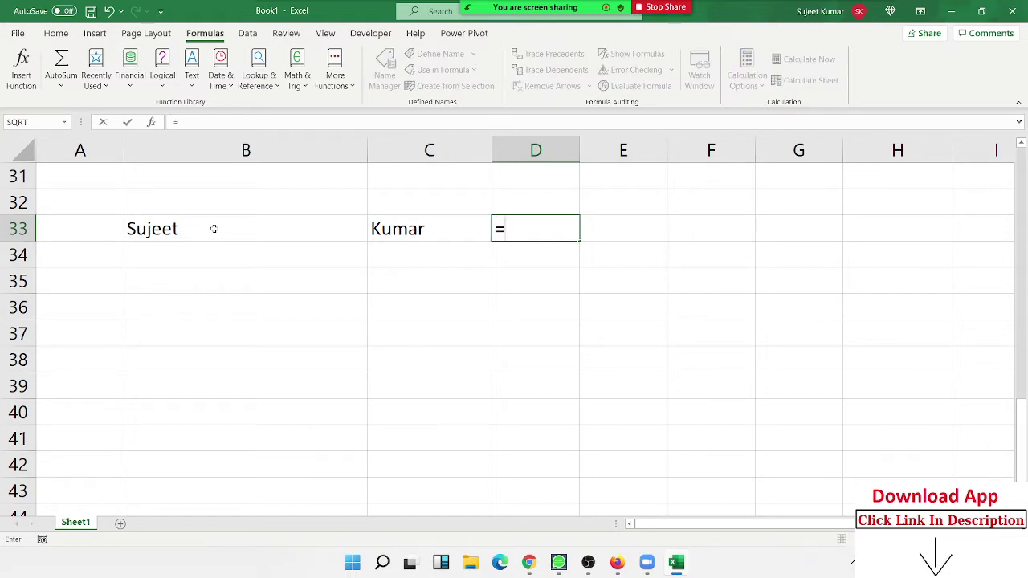
text(co)
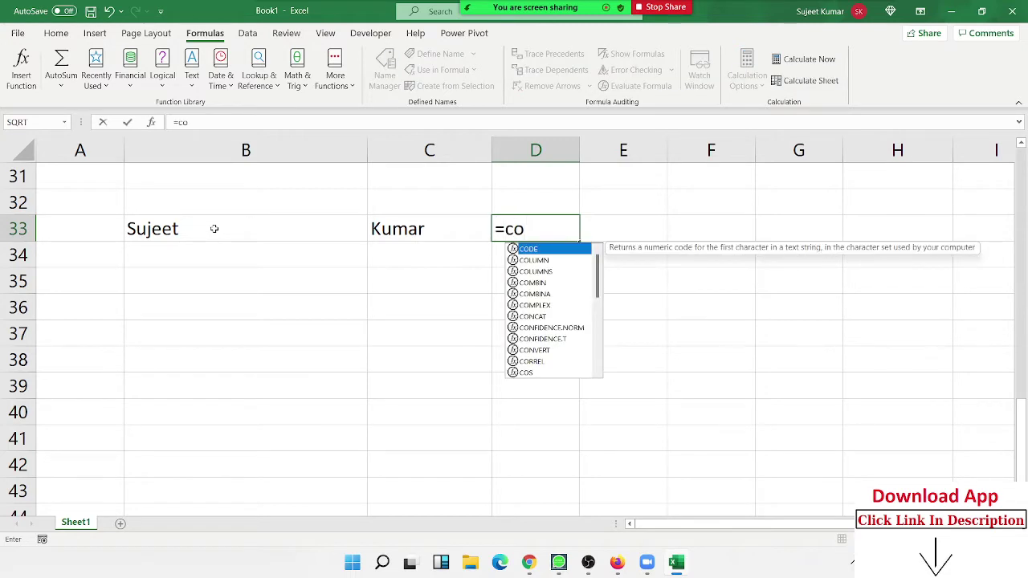
text(n)
key(Down)
key(Down)
key(Down)
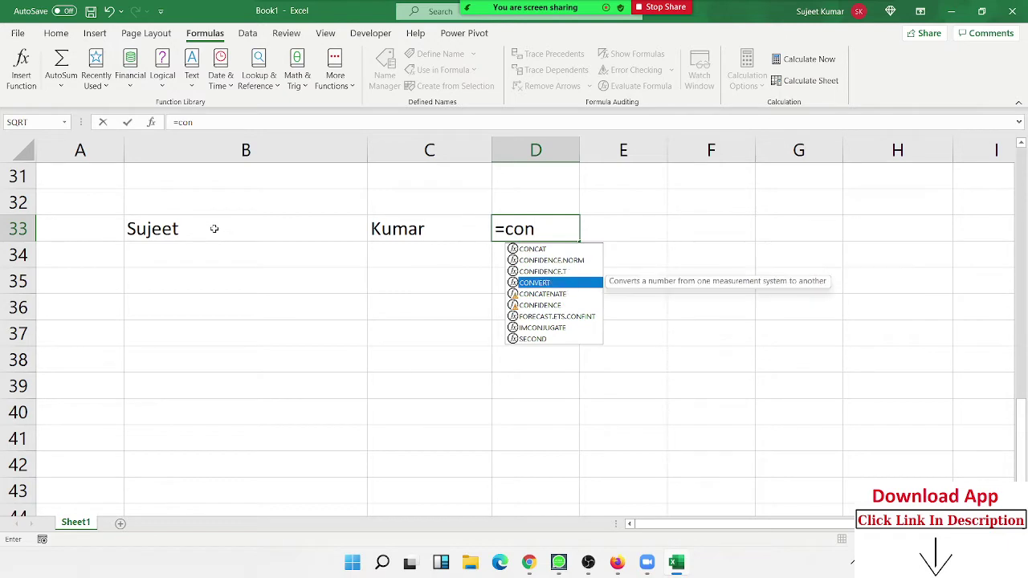
key(Down)
key(Tab)
click(215, 228)
key(Left)
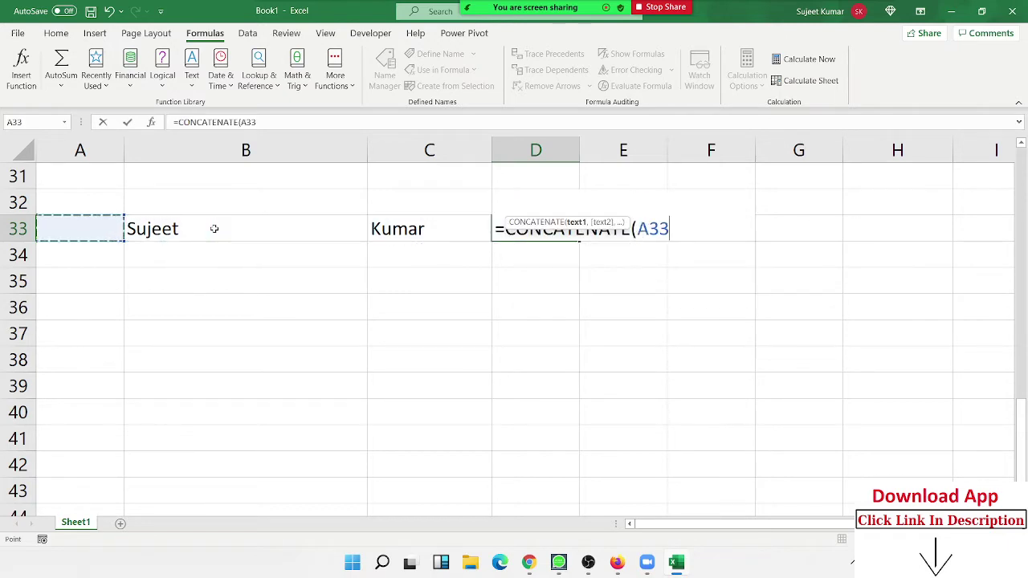
key(Right)
text(,)
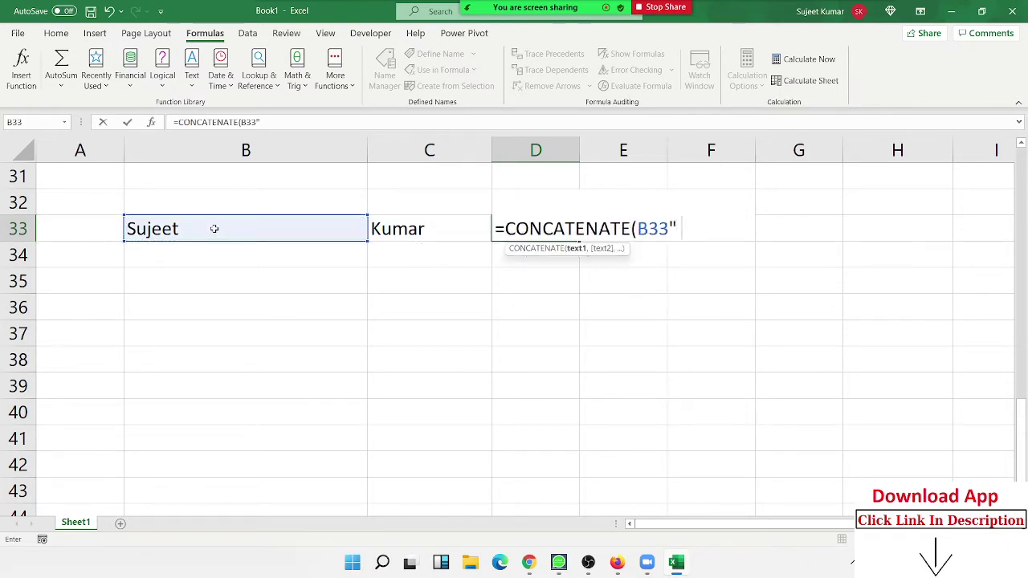
key(BackSpace)
text(," )
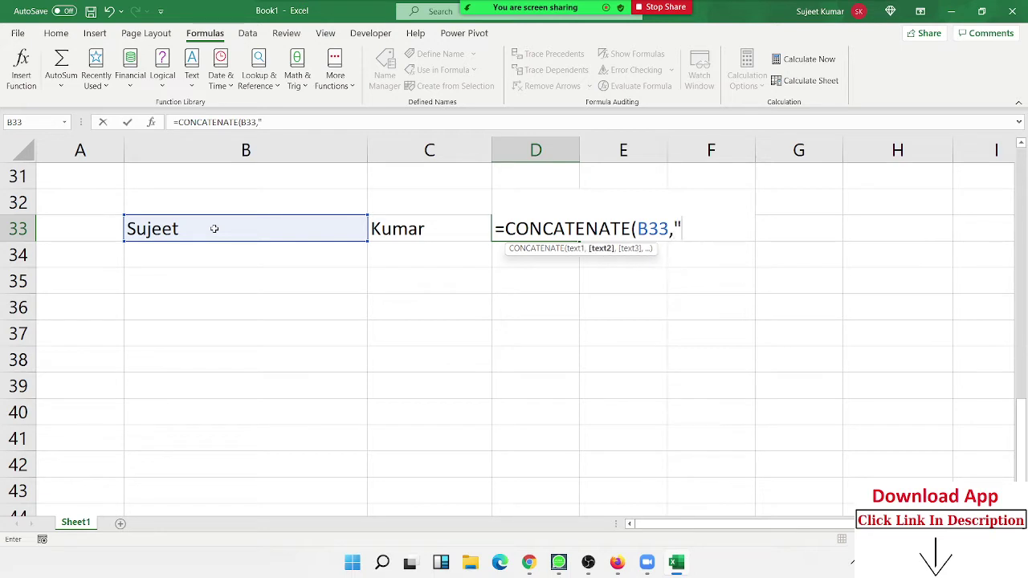
text(",)
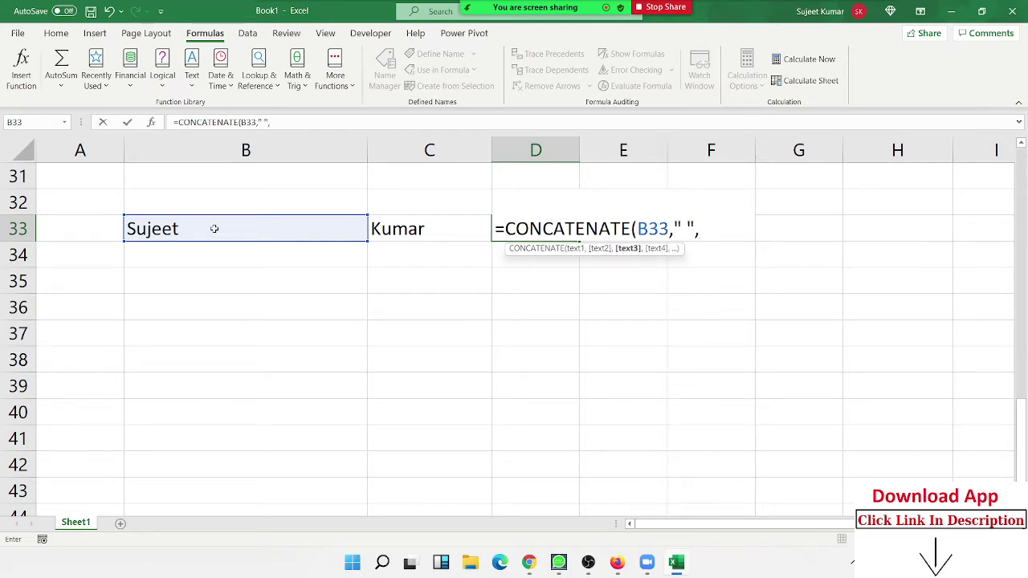
click(411, 232)
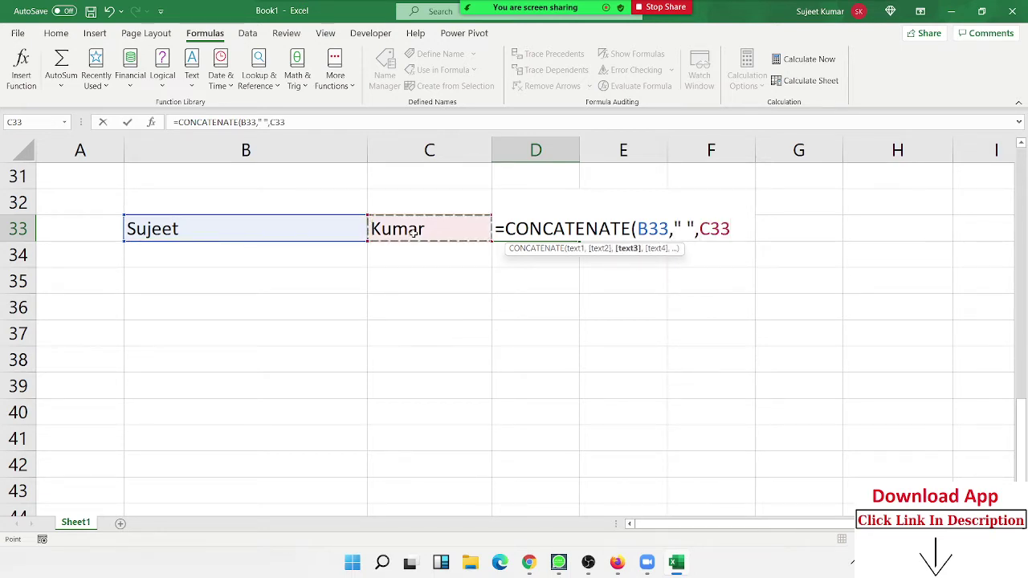
key(Return)
In D34 enter =B33&" "&C33 to join the names with a space
key(Right)
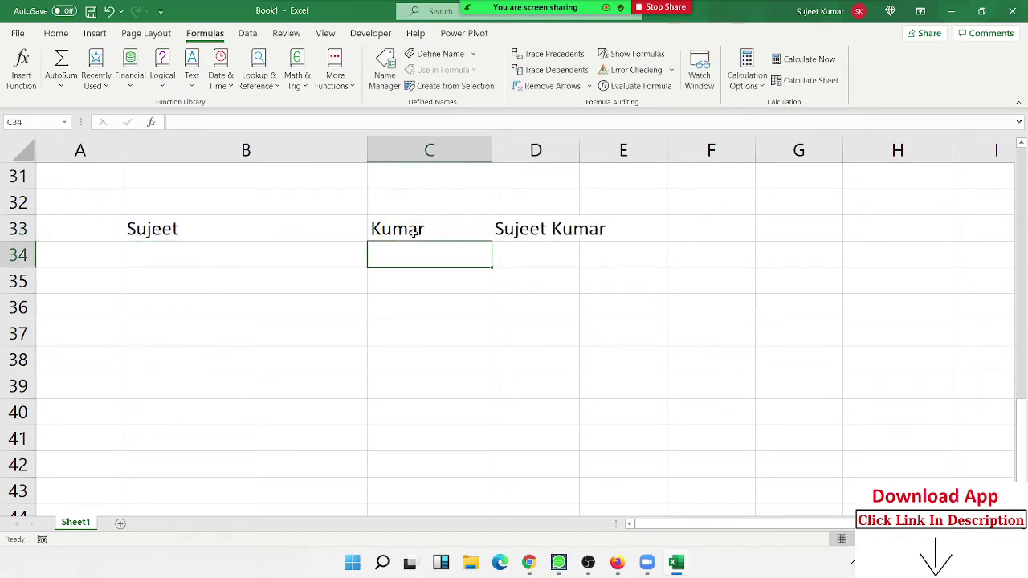
key(Right)
text(=)
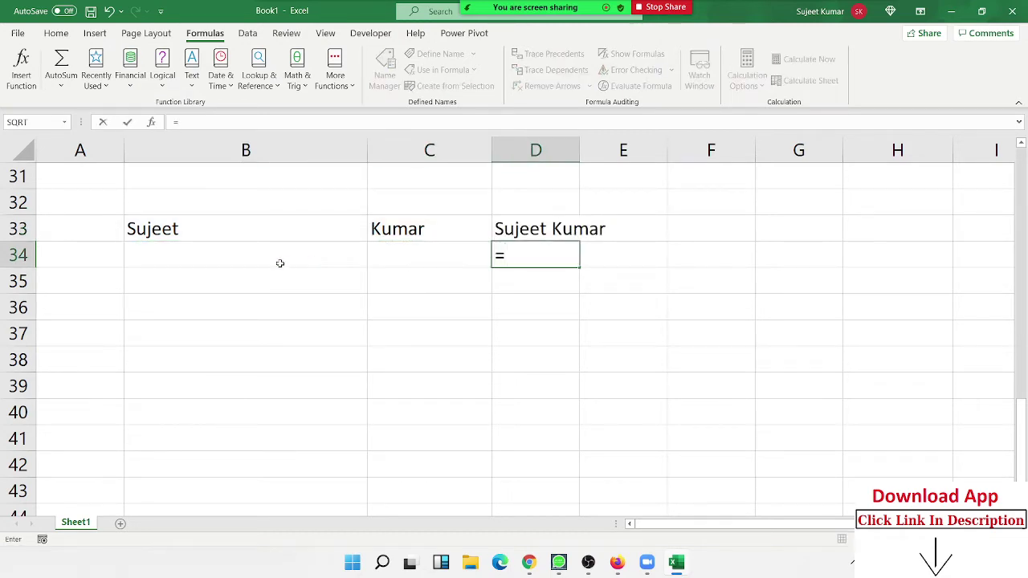
click(274, 230)
text(&)
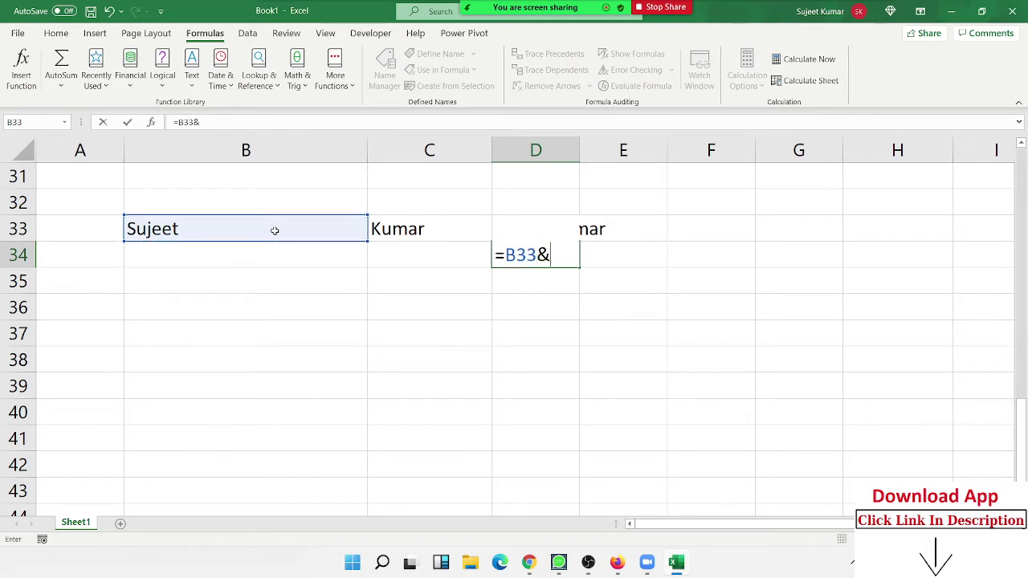
text(" ")
text(&)
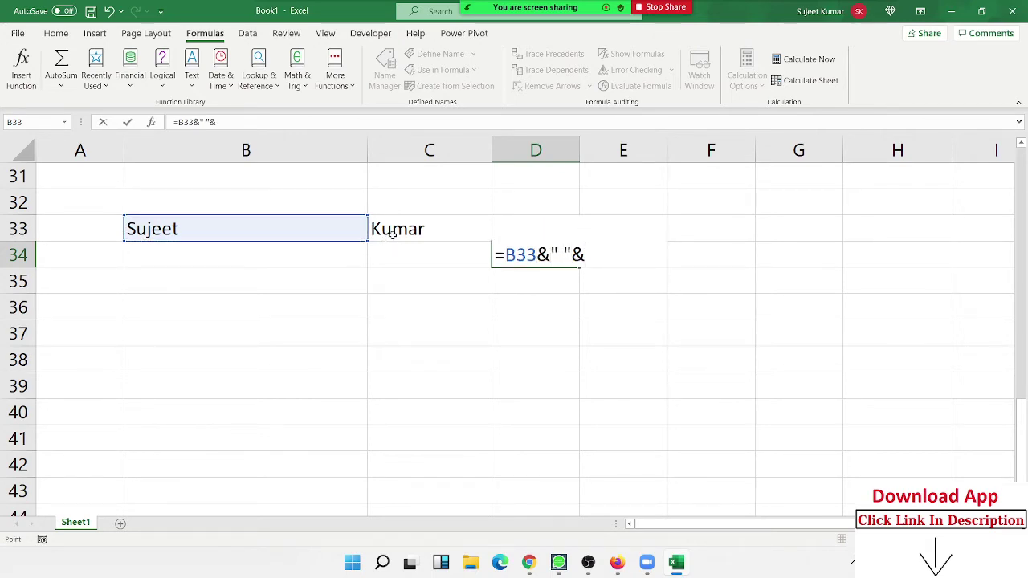
click(393, 233)
key(Return)
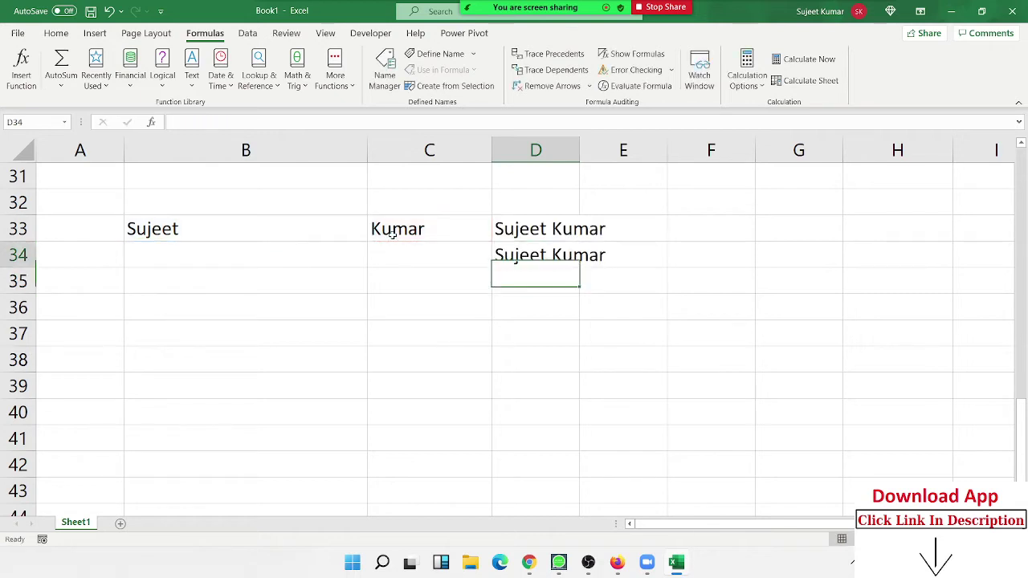
key(Up)
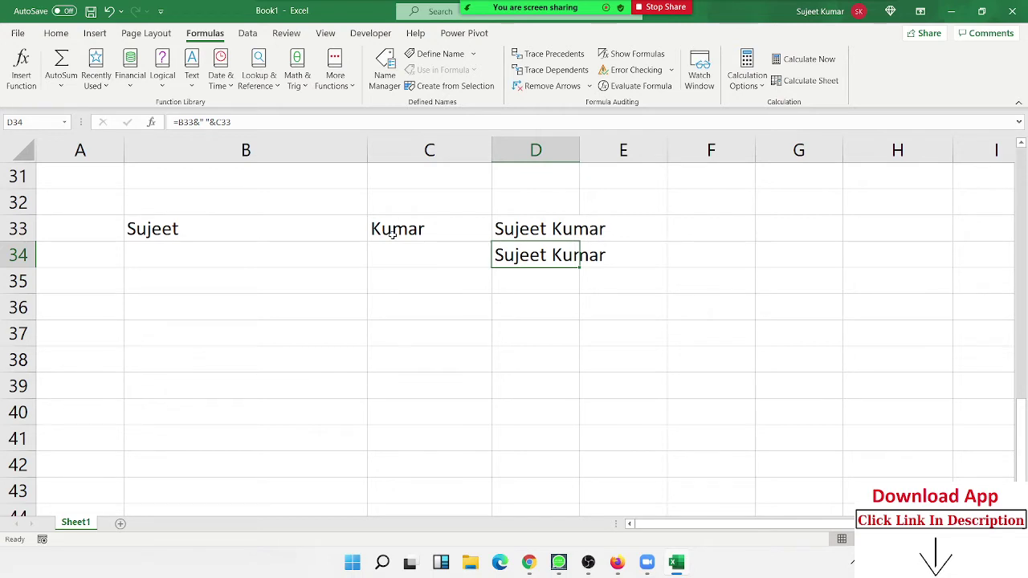
key(Down)
key(Down)
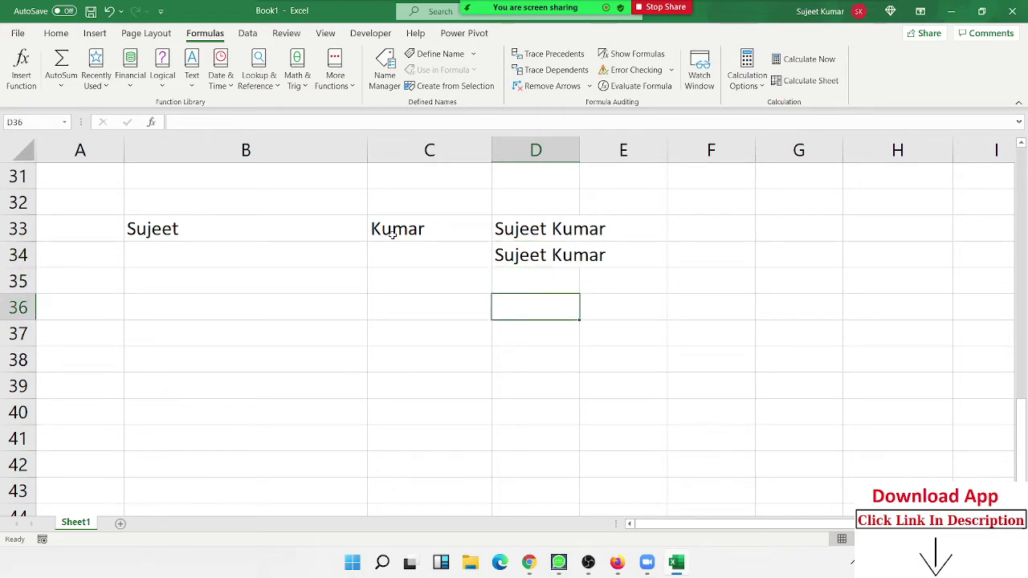
Enter 1/1 in B36 and today's date in C36 with Ctrl+;
key(Left)
key(Left)
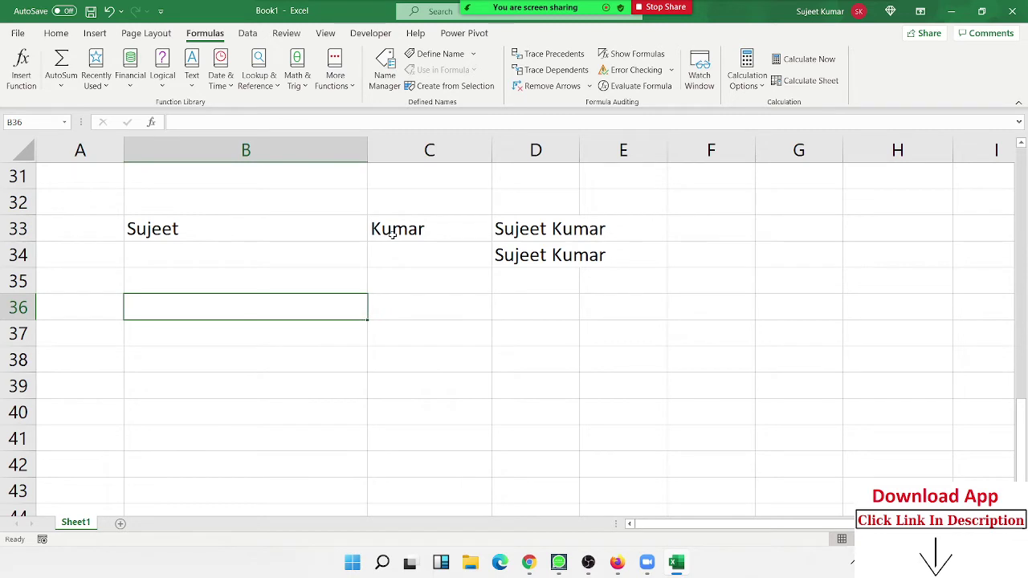
text(1/1)
key(Tab)
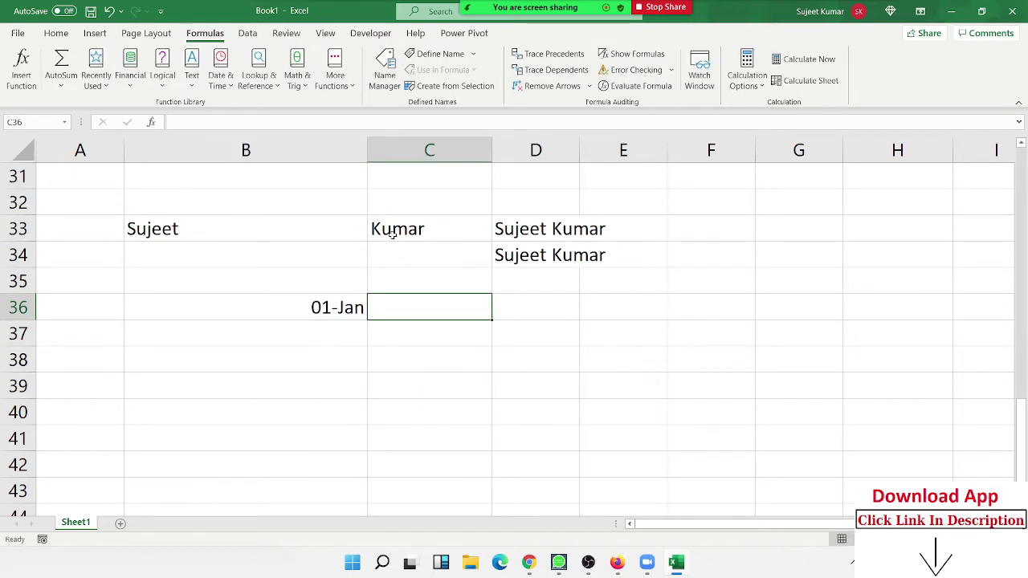
key(ctrl+semicolon)
key(Return)
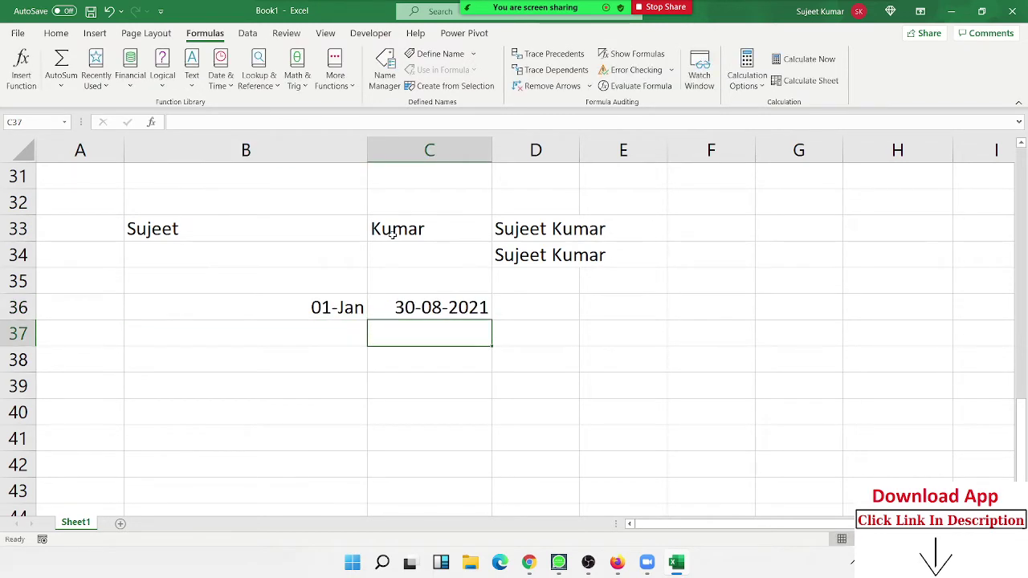
Copy C36's dd-mm-yyyy date format onto B36 with Format Painter
key(Up)
key(Left)
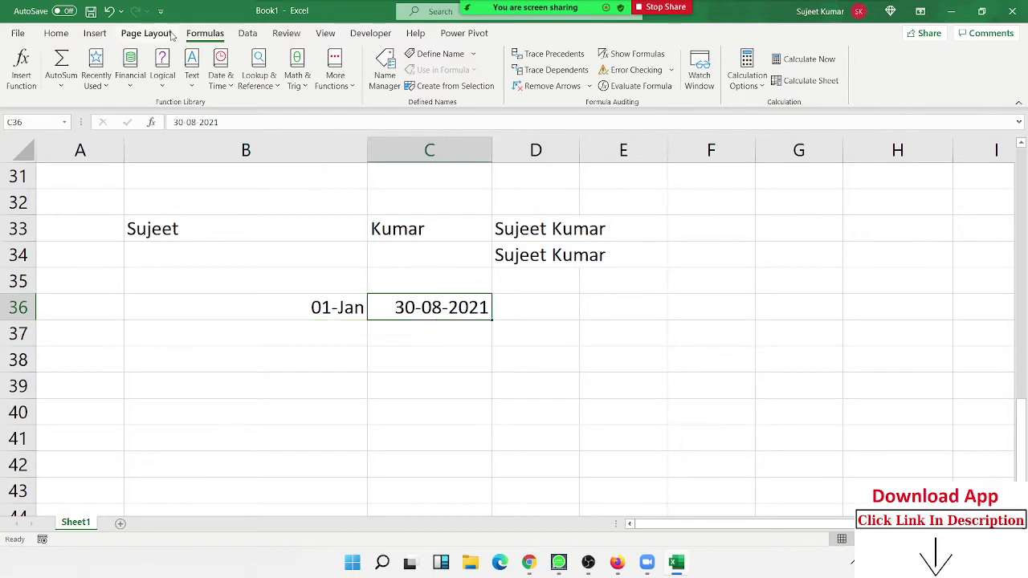
click(91, 35)
click(58, 33)
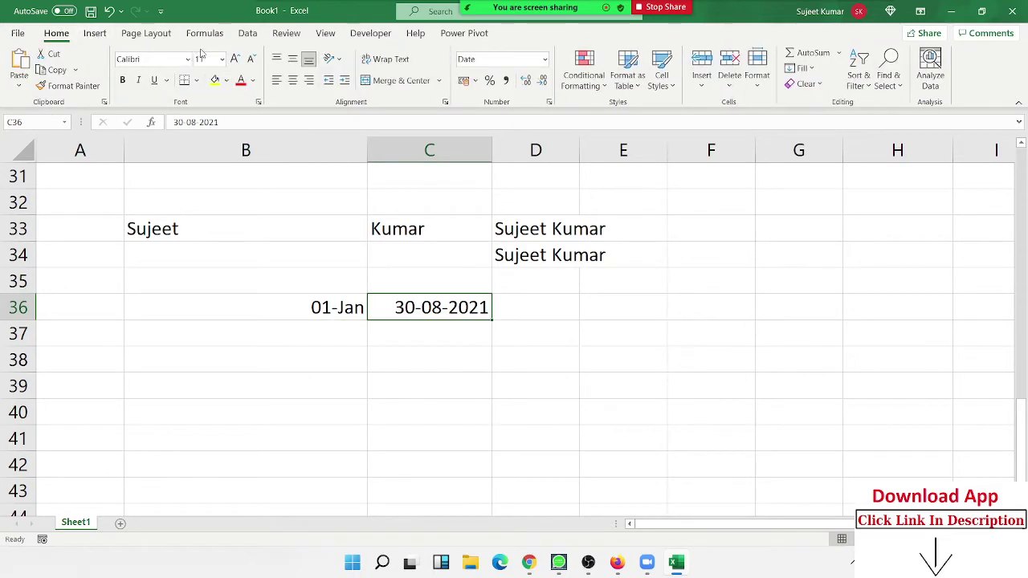
click(90, 90)
click(281, 305)
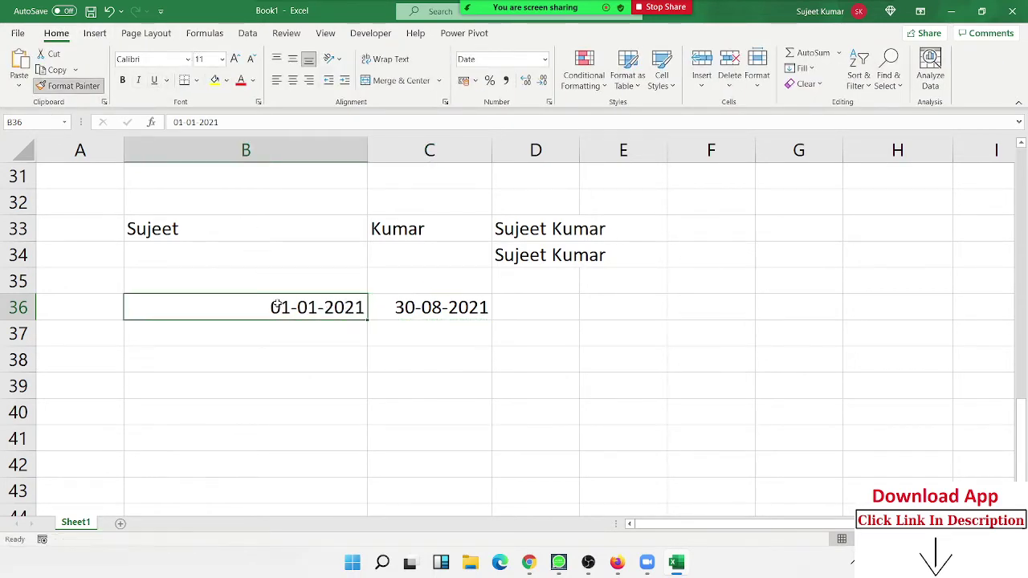
click(554, 313)
click(589, 315)
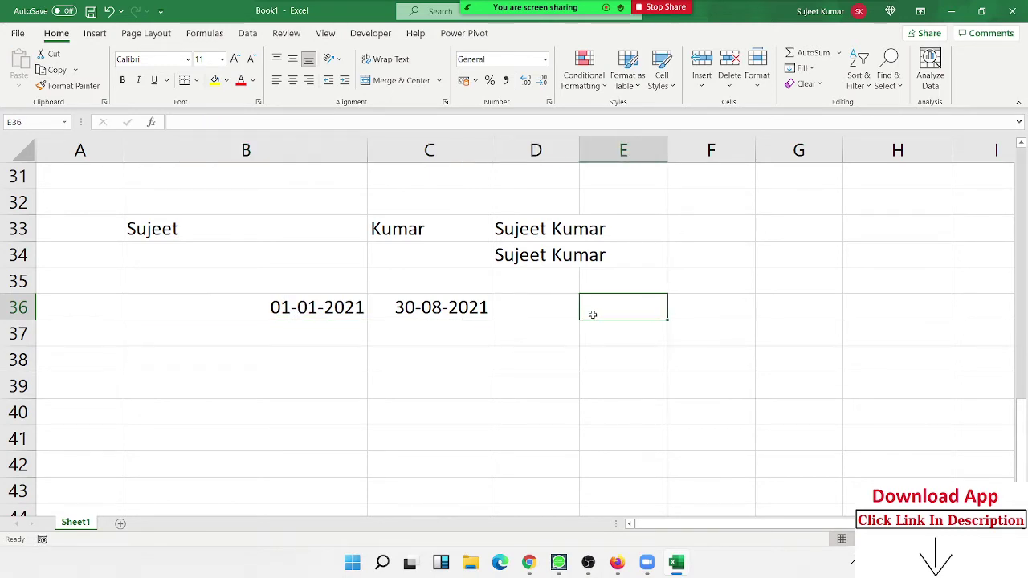
In E36 type a formula joining "From ", B36, " To " and C36
text(=)
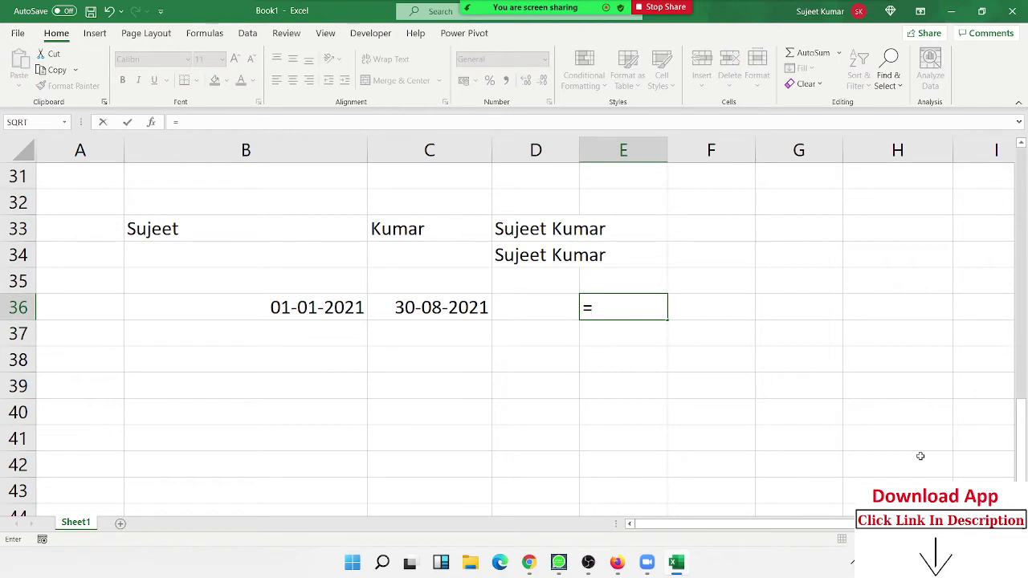
text("Form)
key(BackSpace)
key(BackSpace)
key(BackSpace)
text(ron)
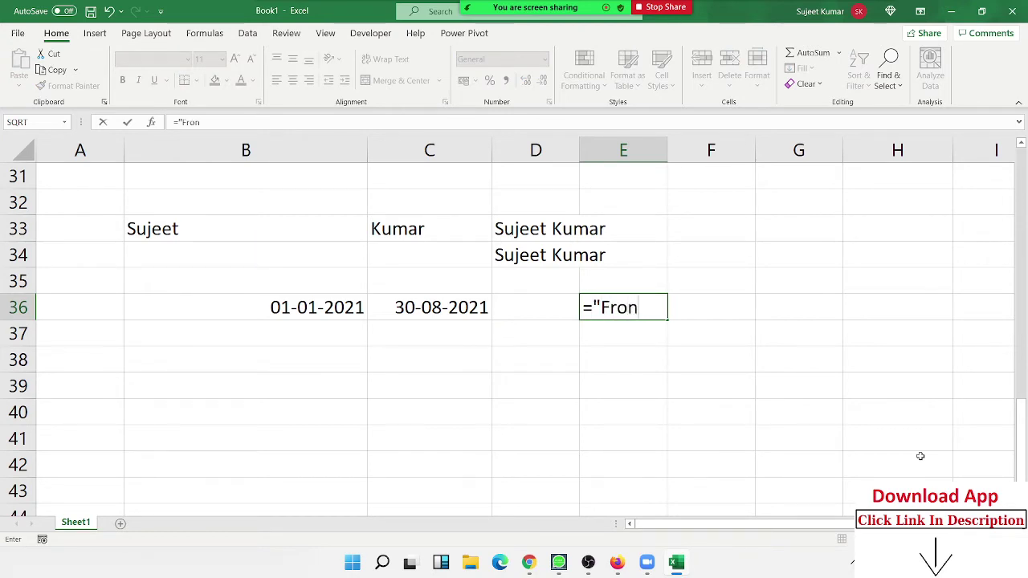
key(BackSpace)
text(m ")
text(&)
click(301, 308)
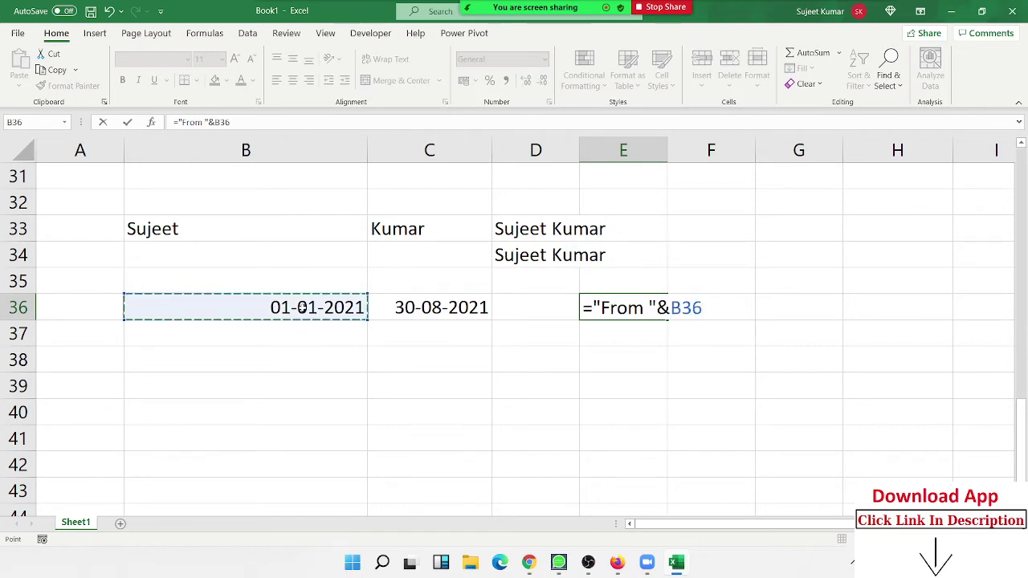
text(,")
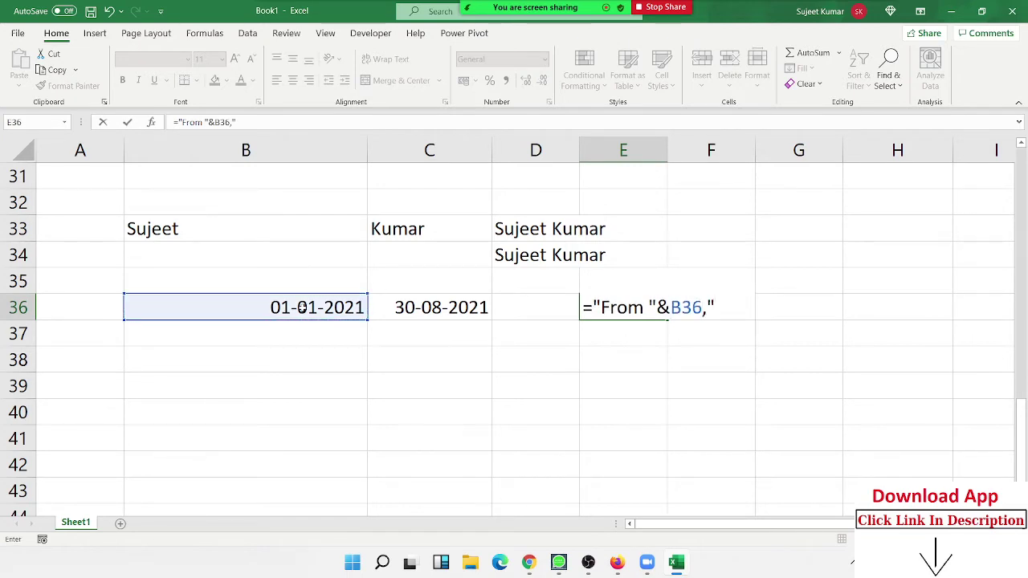
text( To )
text("&)
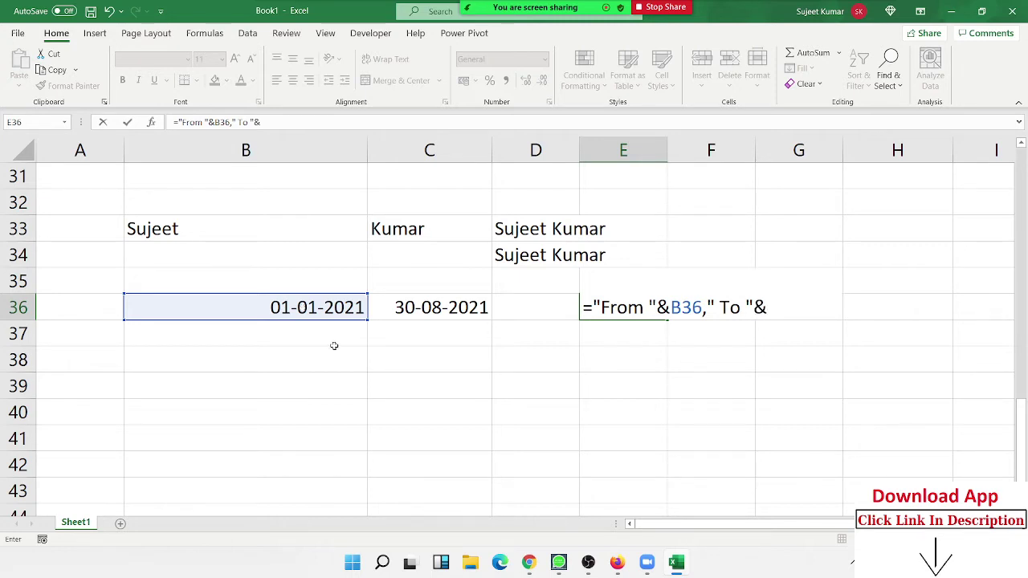
click(414, 310)
key(Return)
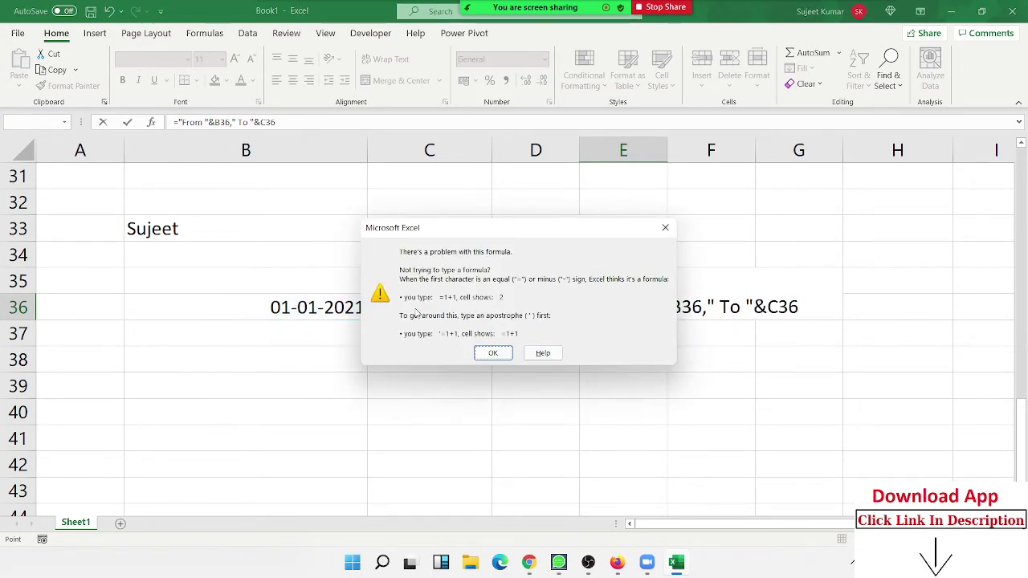
Dismiss the formula error and replace the stray comma after B36 with &
key(Return)
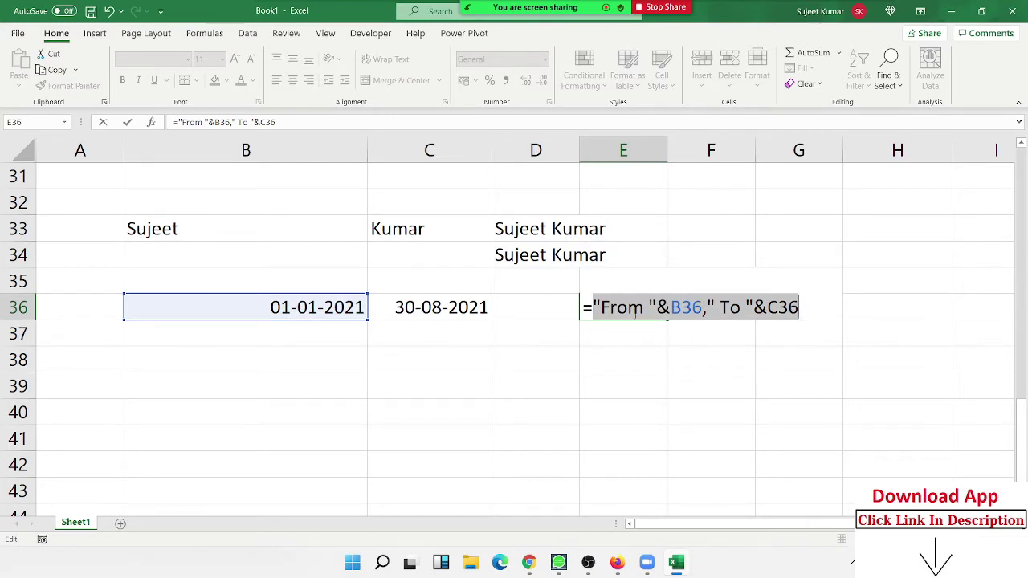
click(708, 309)
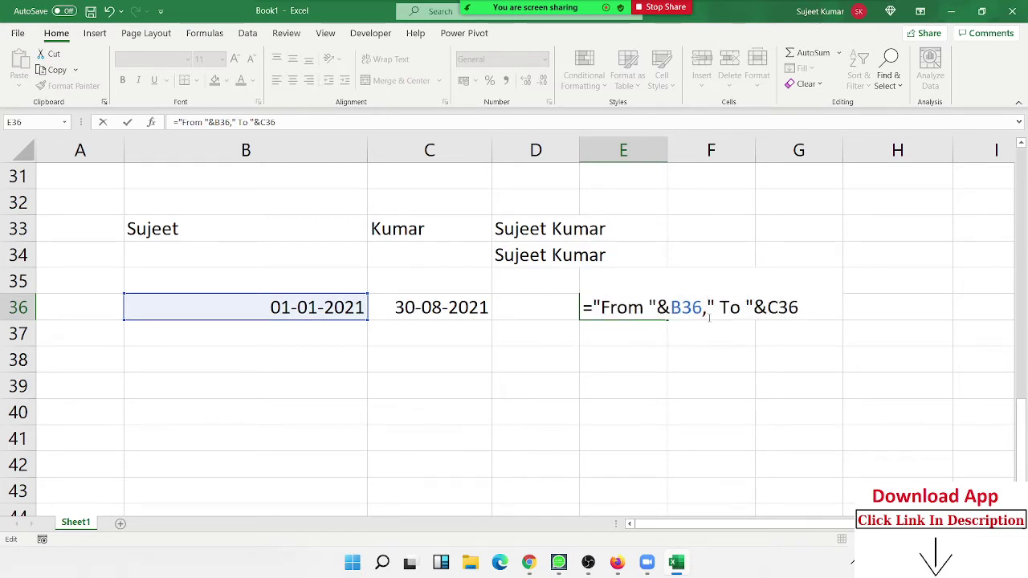
key(BackSpace)
text(&)
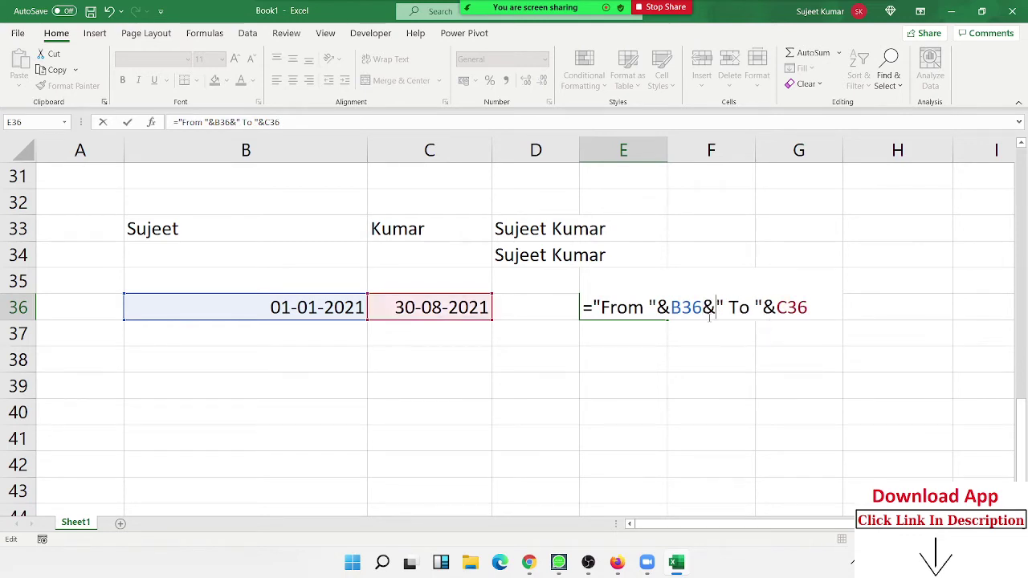
key(Return)
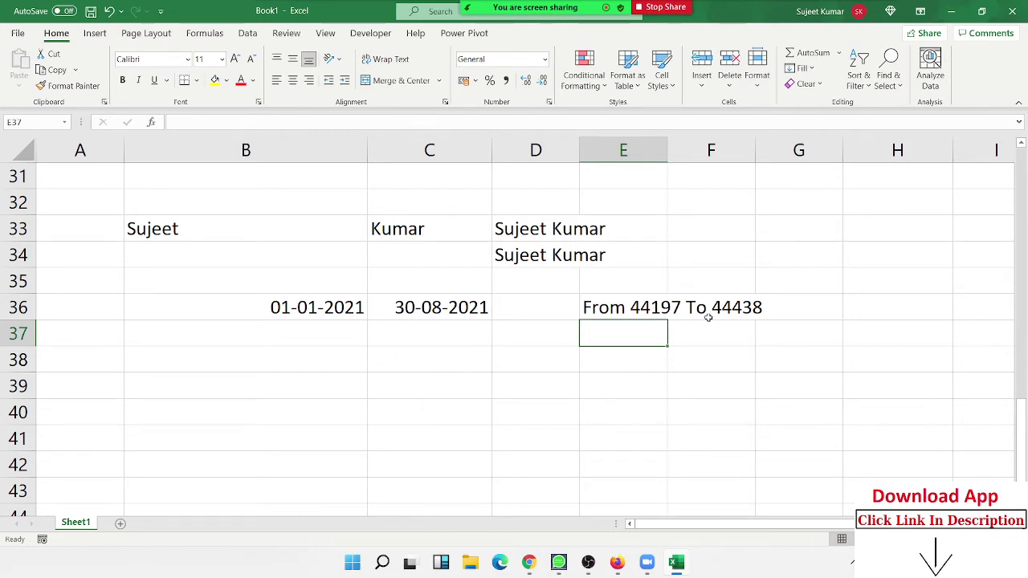
key(Left)
key(Left)
key(Left)
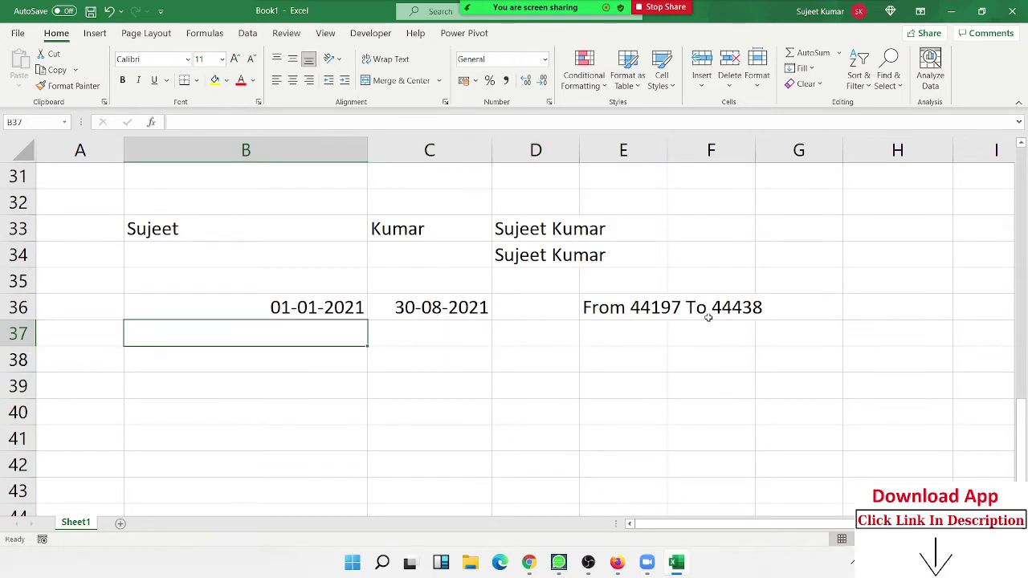
In B37 enter =TEXT(B36,"DD-MMM-YY") to show the start date as 01-Jan-21
text(=te)
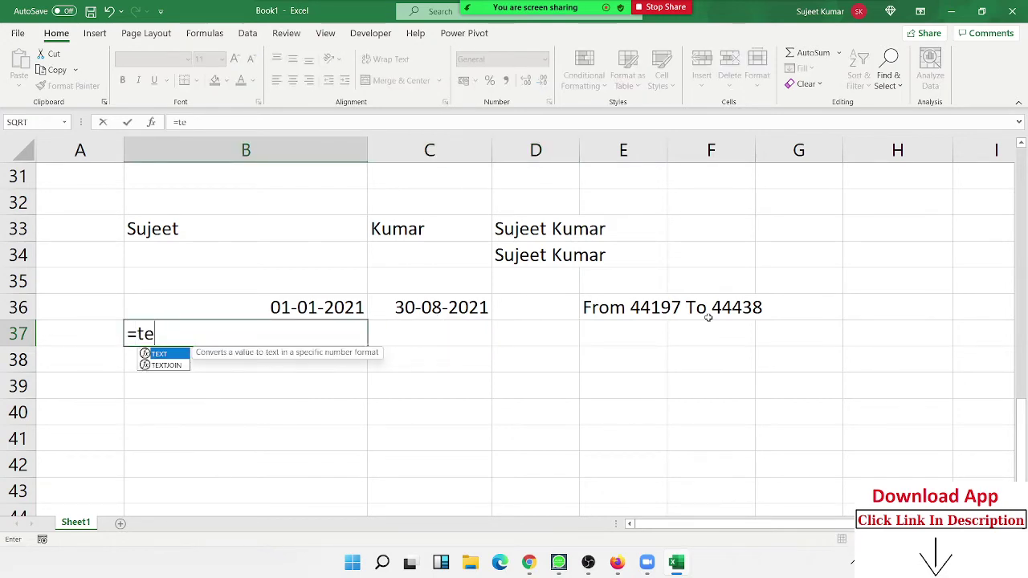
key(Tab)
key(Up)
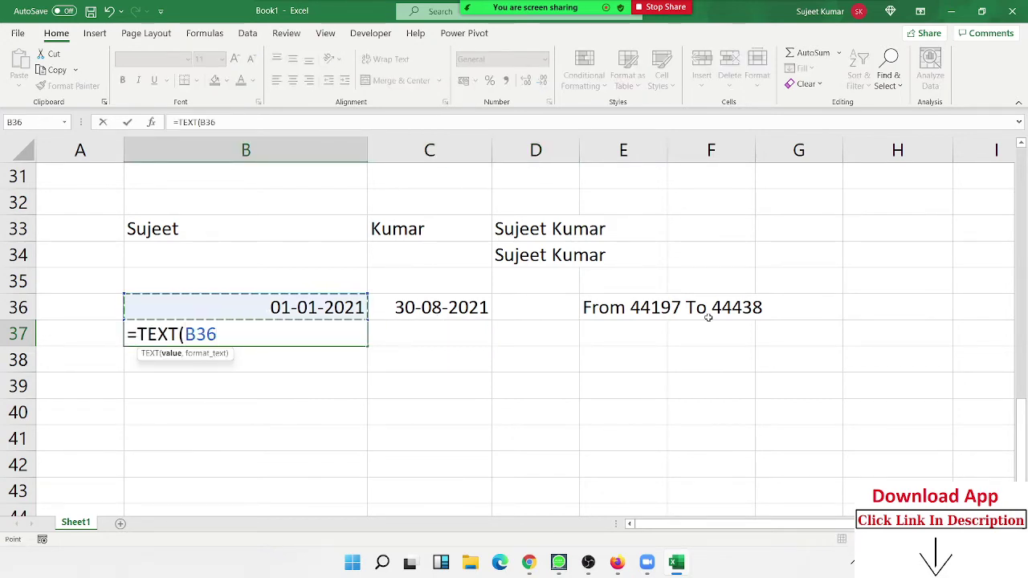
text(,")
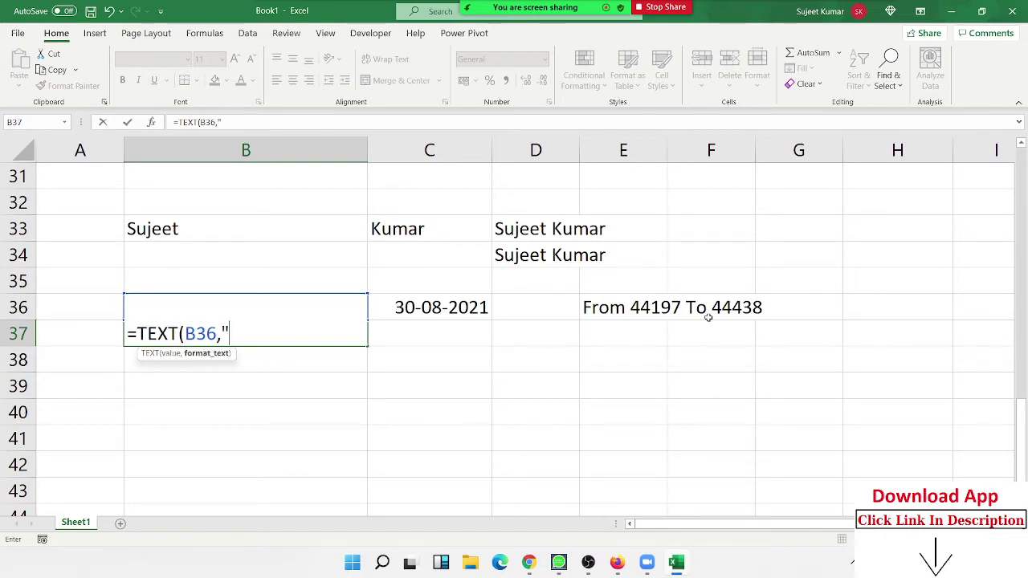
text(DD-MM)
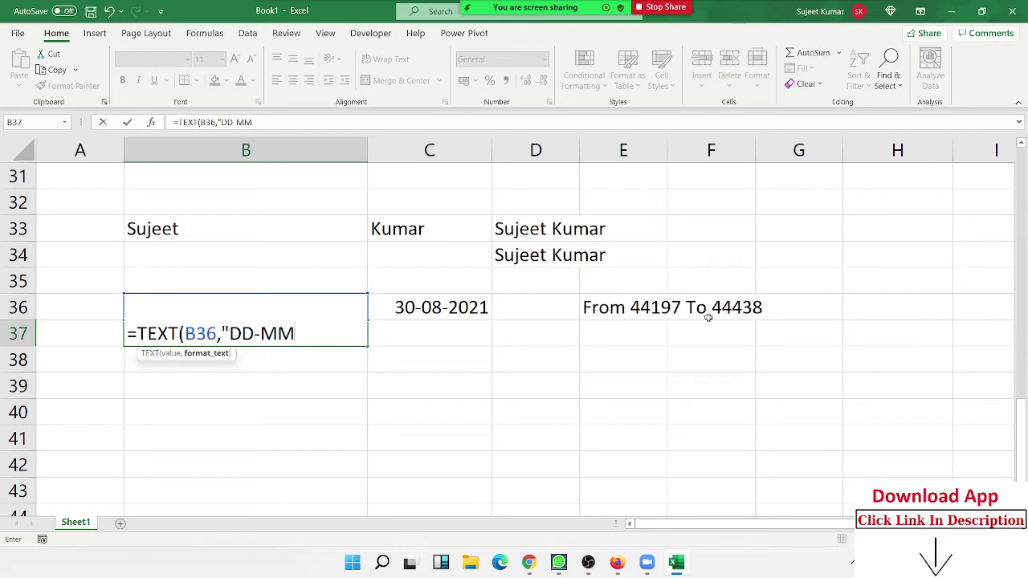
text(M-YY)
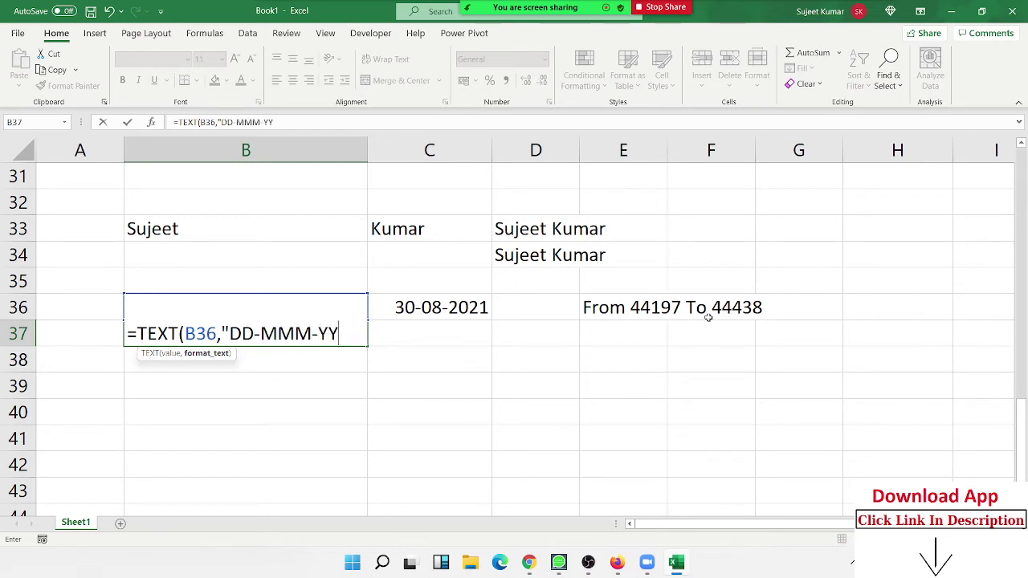
text("))
key(Return)
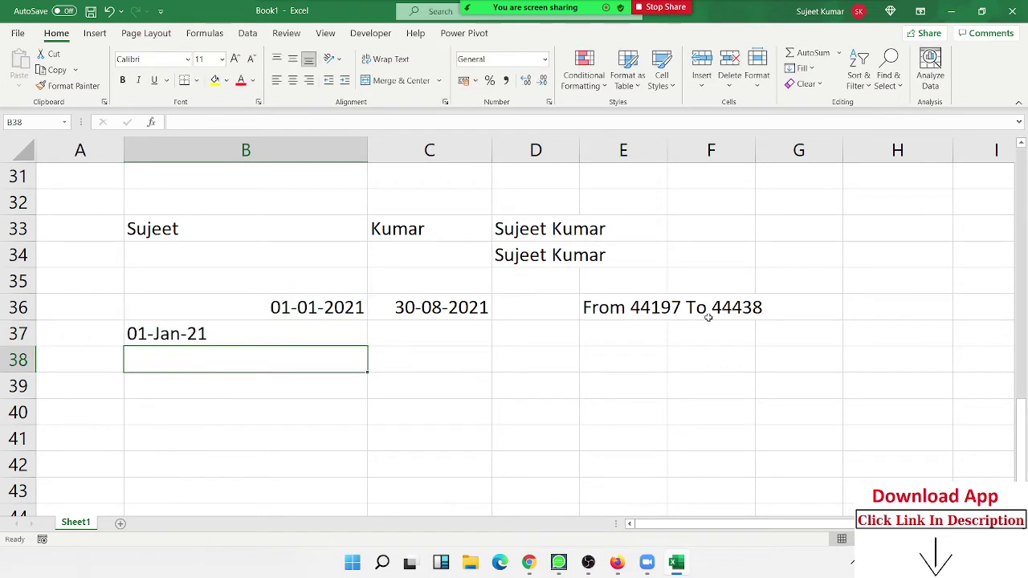
key(Up)
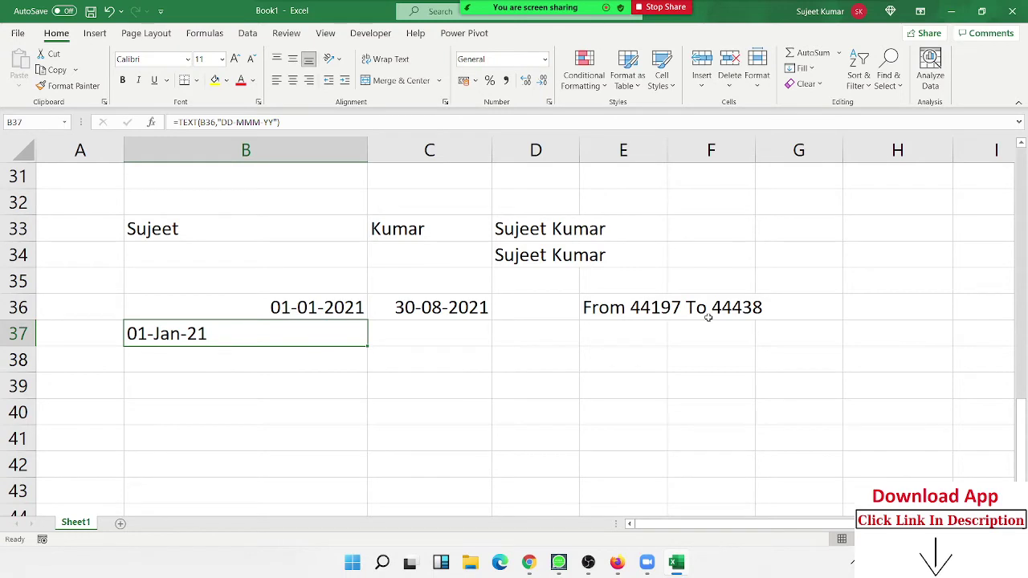
Delete the TEXT formula from B37, then edit E36's ="From "&B36&" To "&C36 formula with F2
key(Delete)
key(Up)
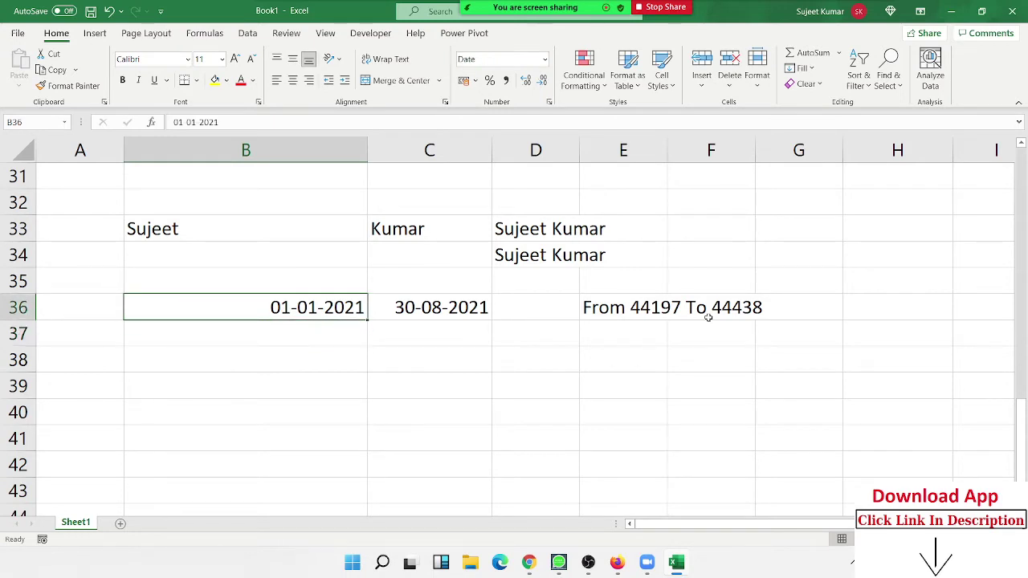
key(Right)
key(shift+Left)
key(Right)
key(Right)
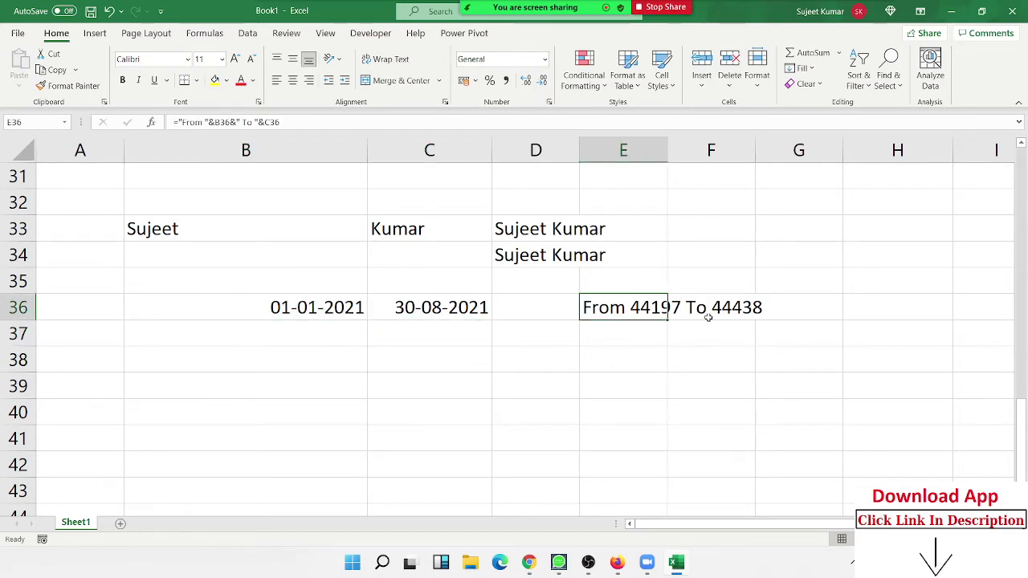
key(F2)
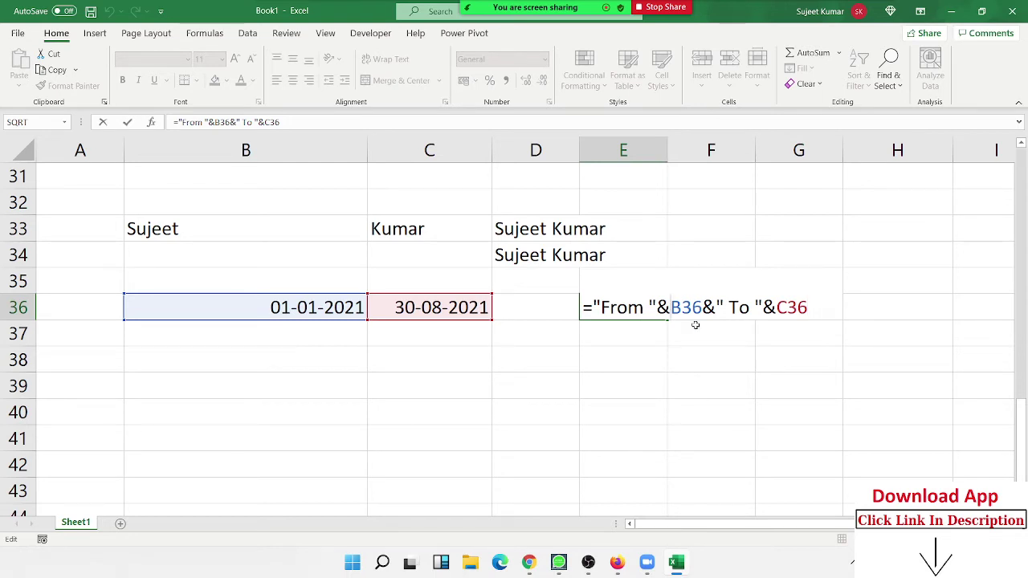
Wrap the B36 reference in TEXT(B36,"DD-mm-yyyy") inside the E36 formula
text(te)
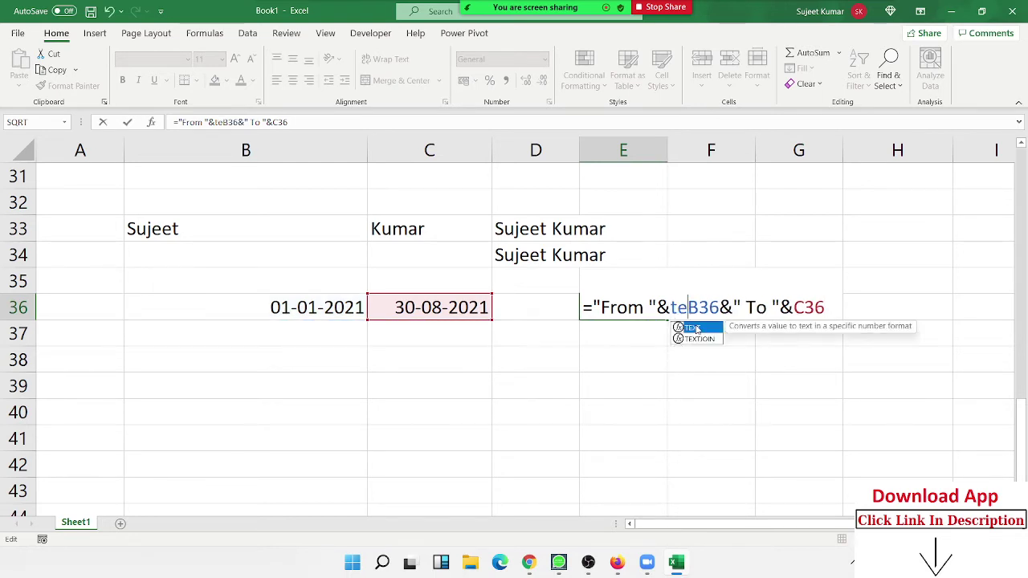
key(Tab)
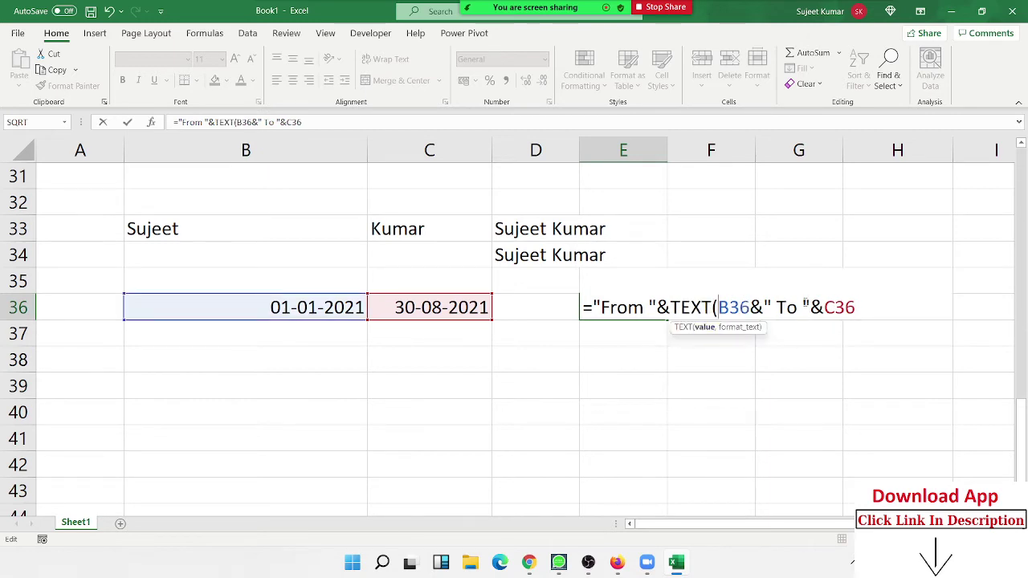
key(Right)
key(Right)
key(Right)
text(,"DDD)
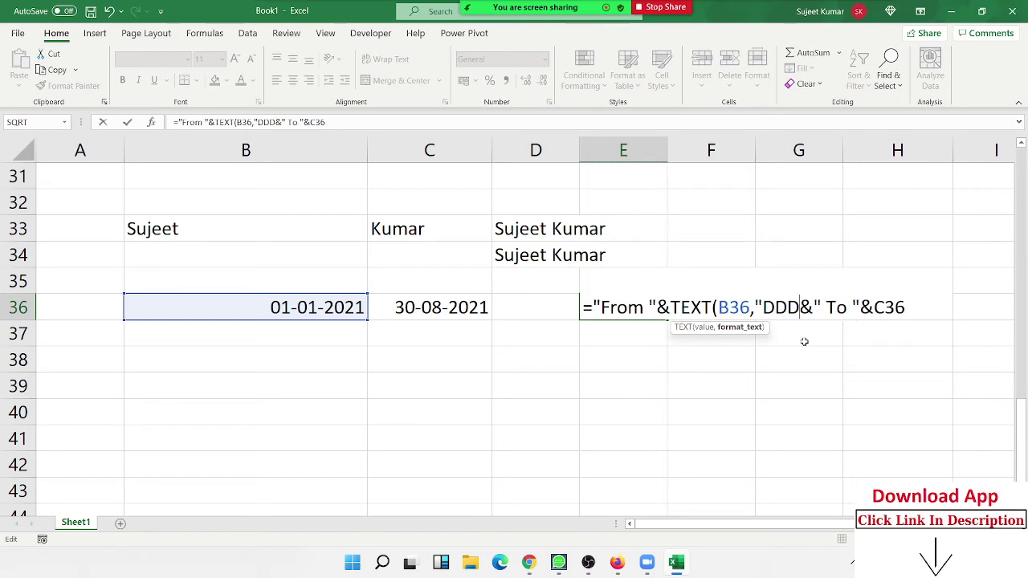
key(BackSpace)
text(-)
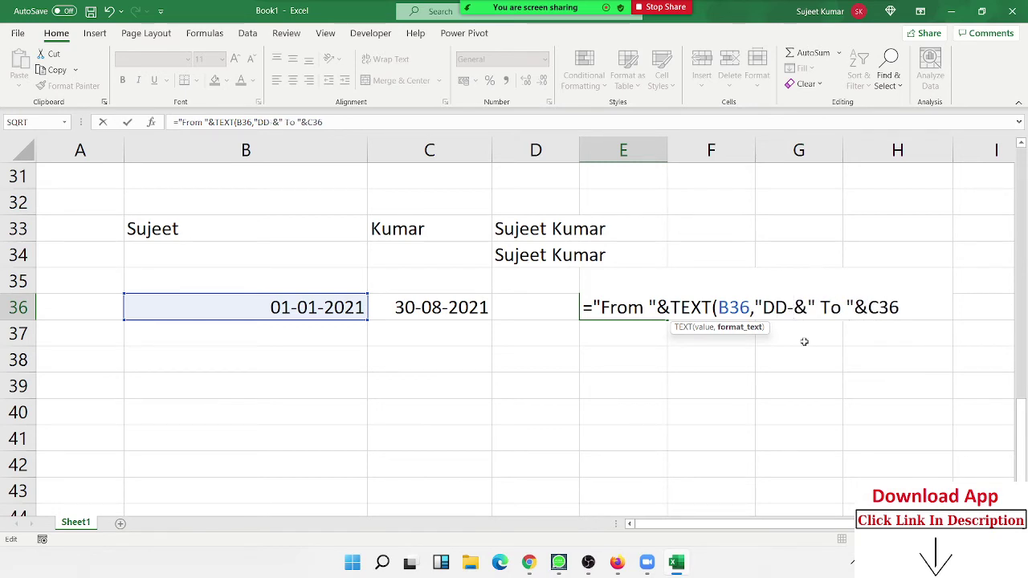
text(mm)
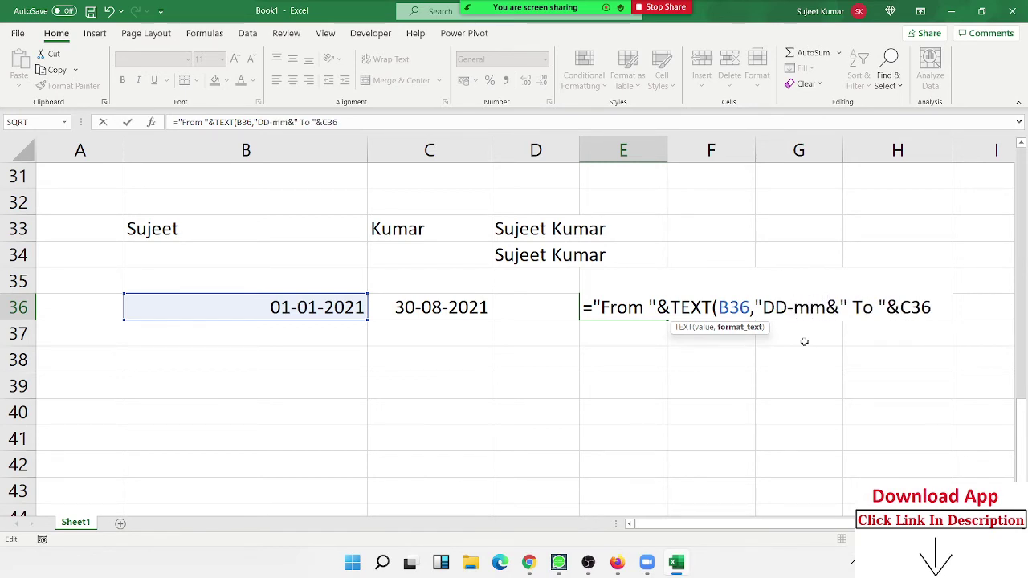
text(-yy)
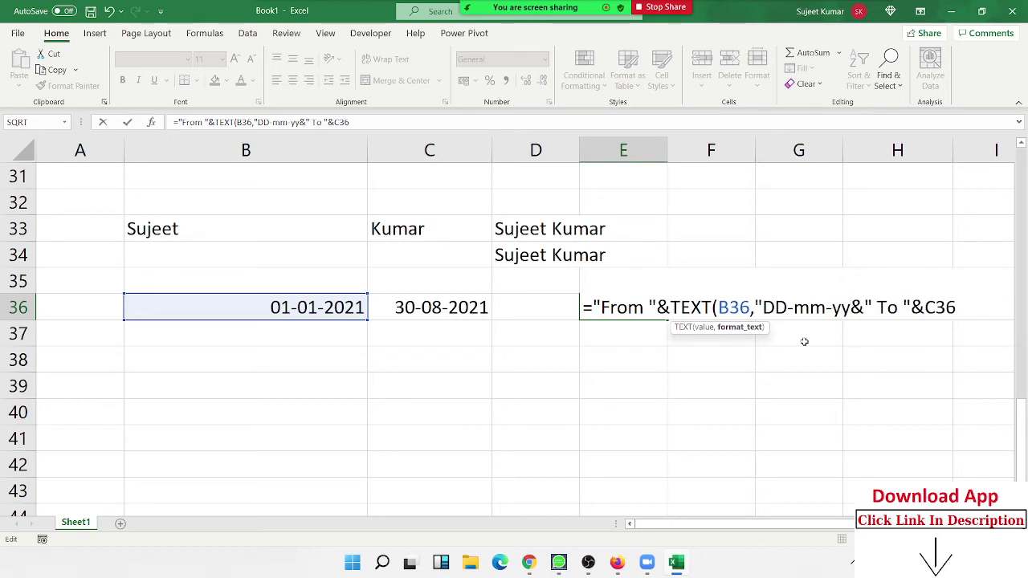
text(")
key(BackSpace)
text(yy"))
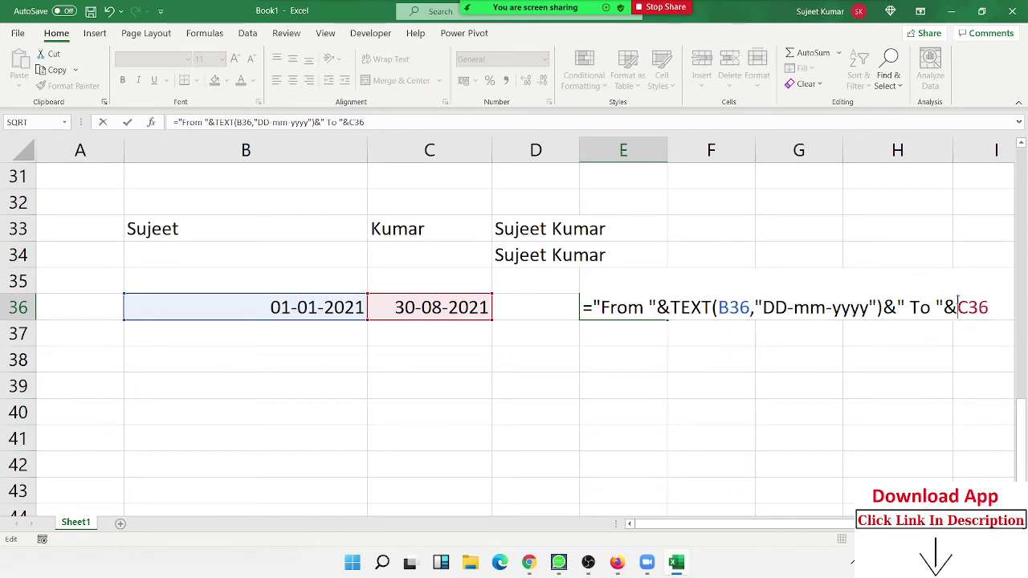
Wrap C36 in TEXT(C36,"DD-MMM-YYYY") so E36 reads "From 01-01-2021 To 30-Aug-2021"
click(957, 307)
text(te)
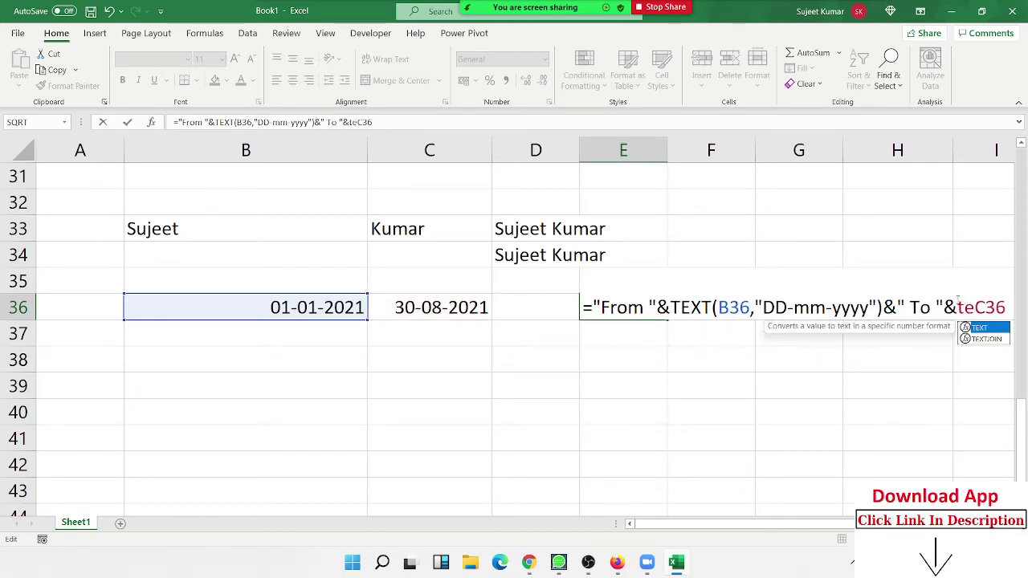
key(Tab)
key(Right)
key(Right)
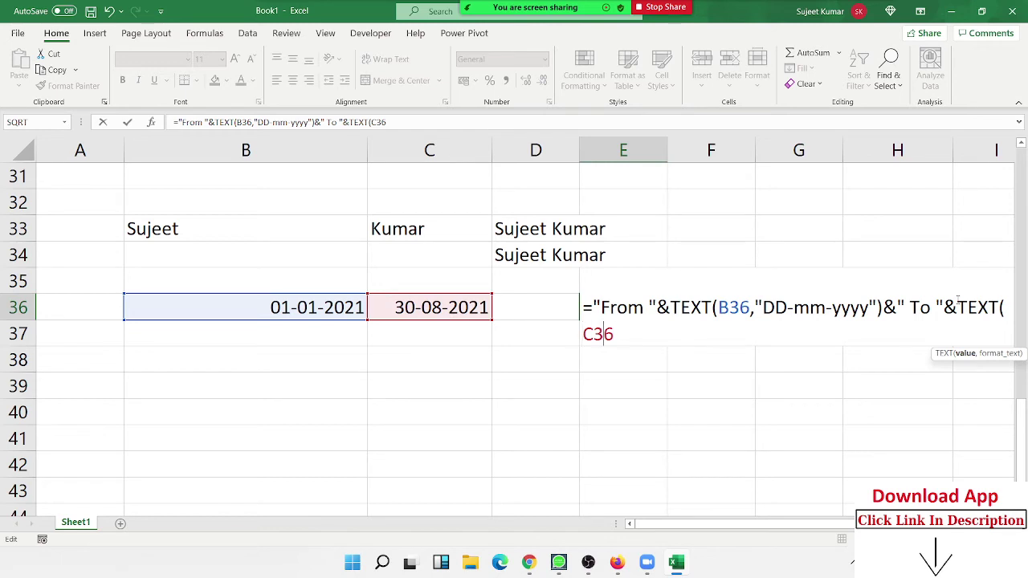
key(Right)
text(,"D)
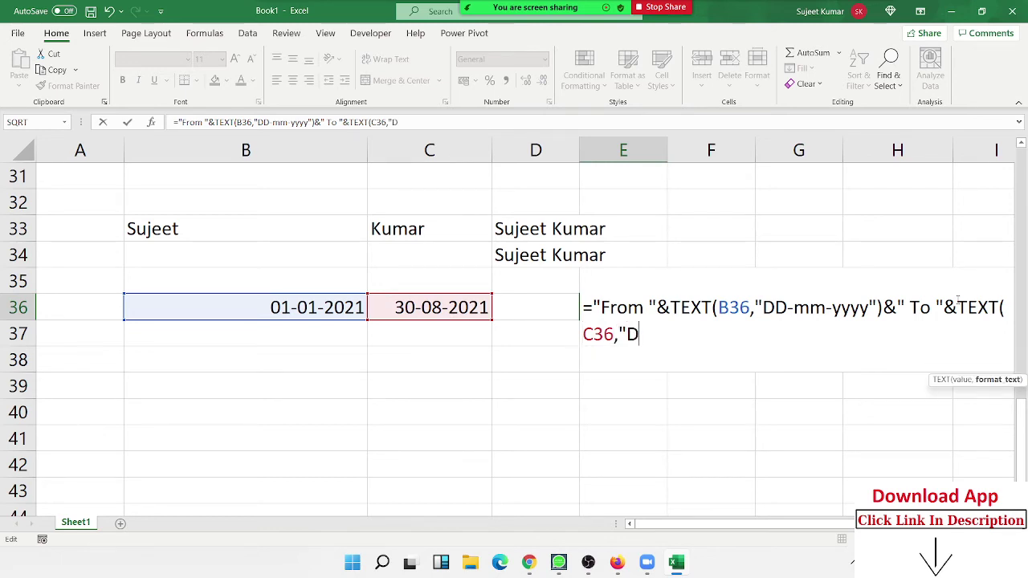
text(DD)
key(BackSpace)
text(-)
text(MMM-)
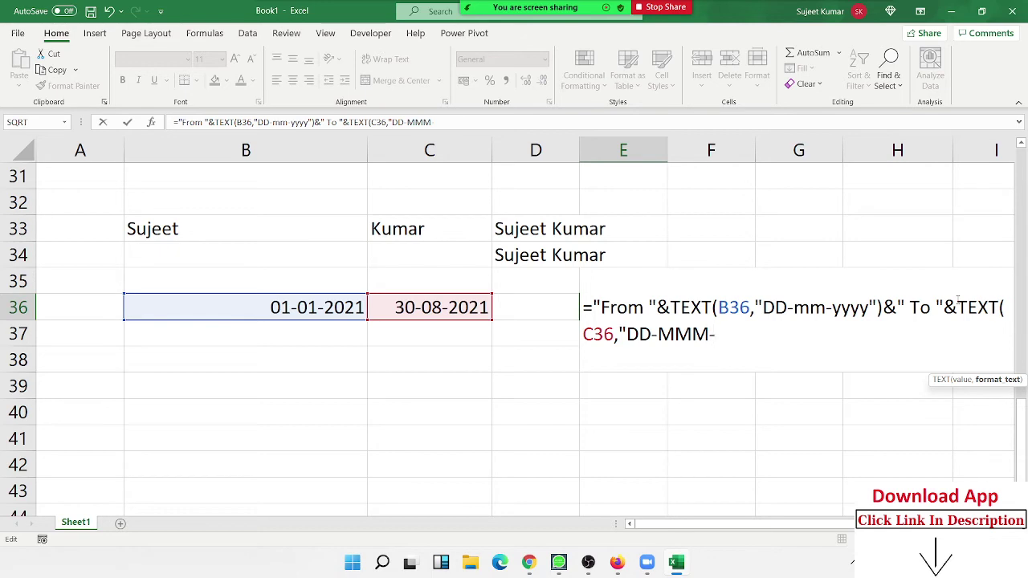
text(YYYY")
text())
key(Return)
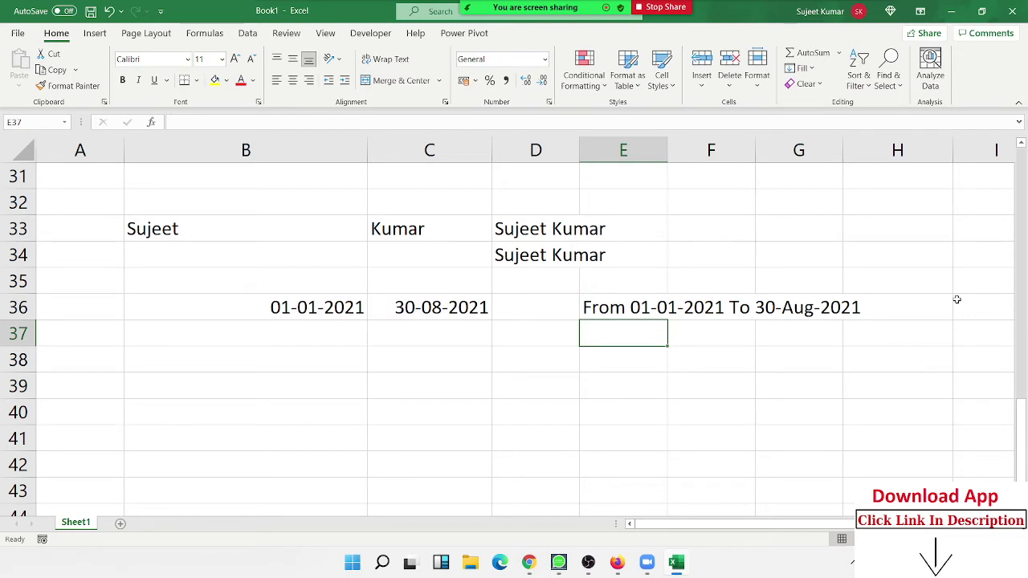
key(Up)
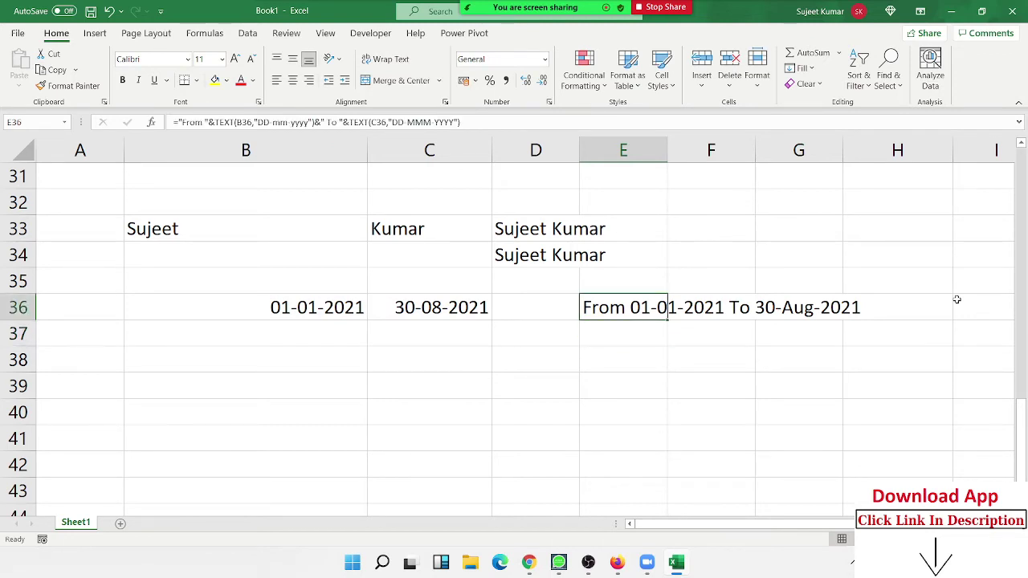
key(F2)
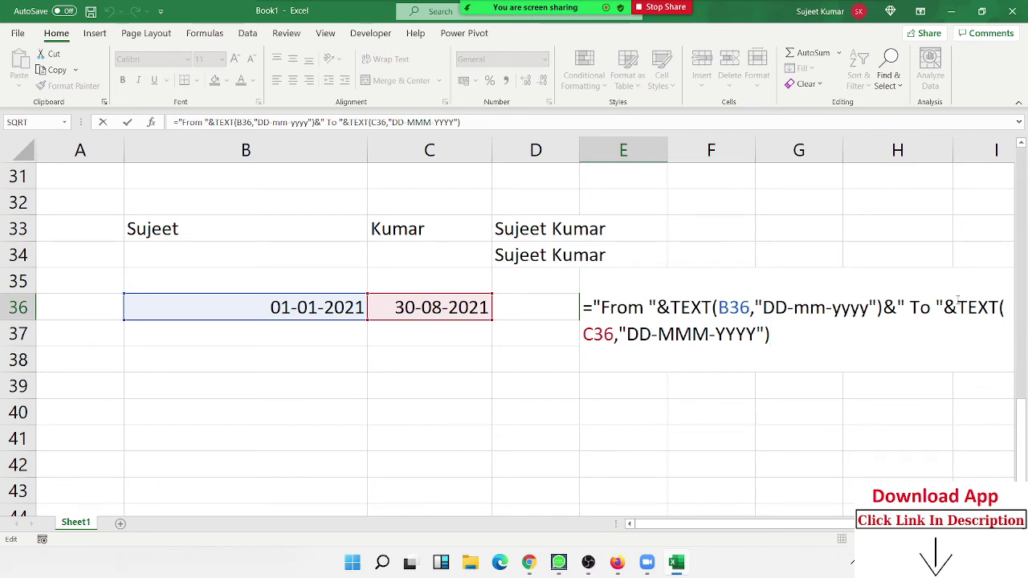
key(Return)
Type a first name in B39 and drag the fill handle to fill names down to B47
click(308, 381)
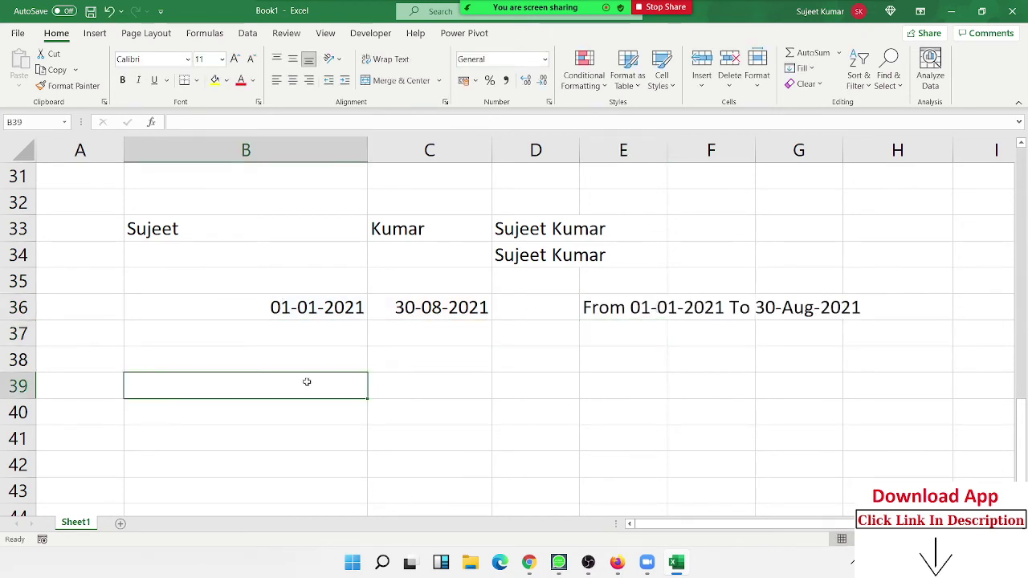
text(Puja)
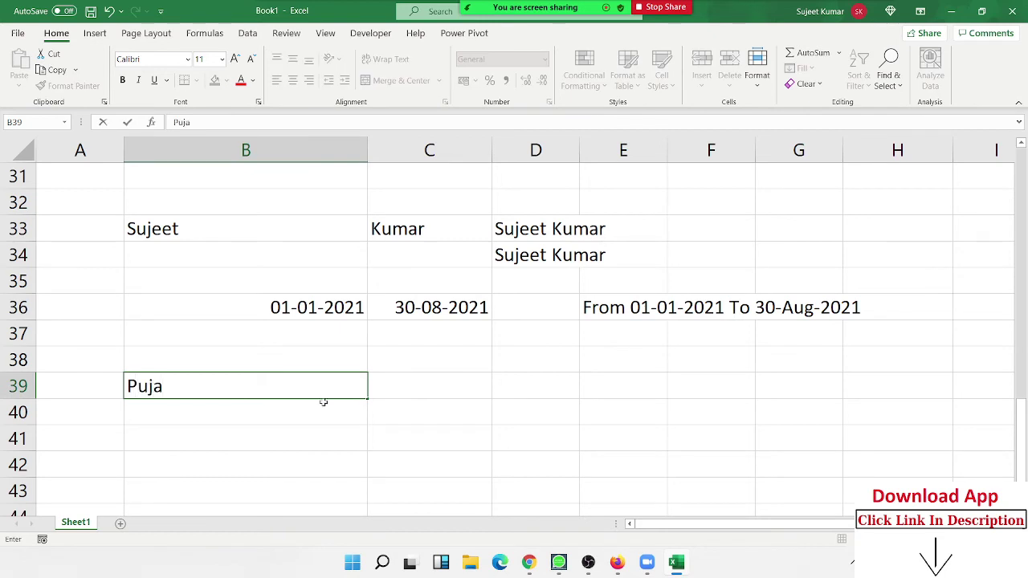
click(312, 428)
click(334, 389)
drag(368, 399, 345, 488)
scroll(348, 470, down, 2)
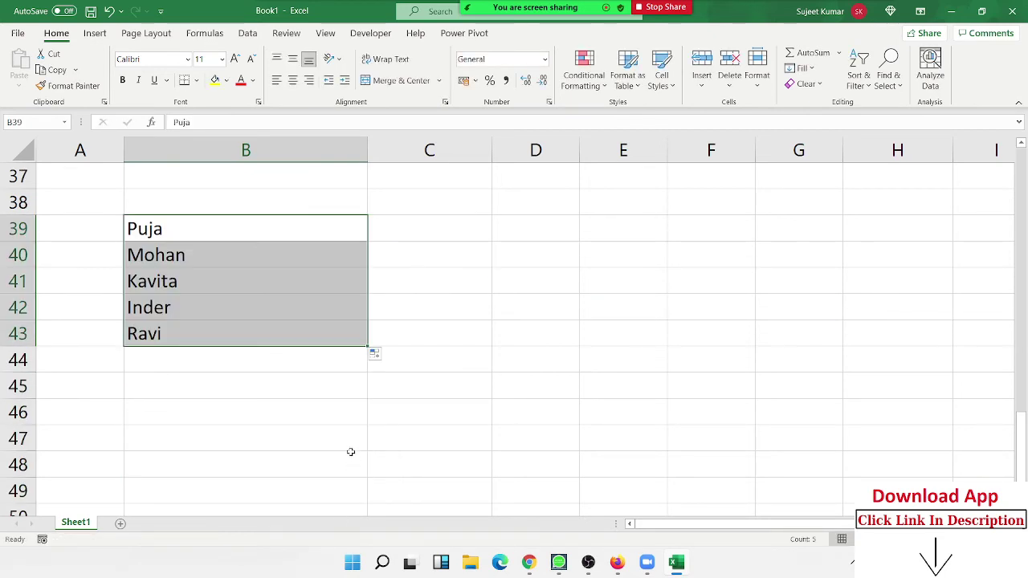
drag(367, 347, 341, 447)
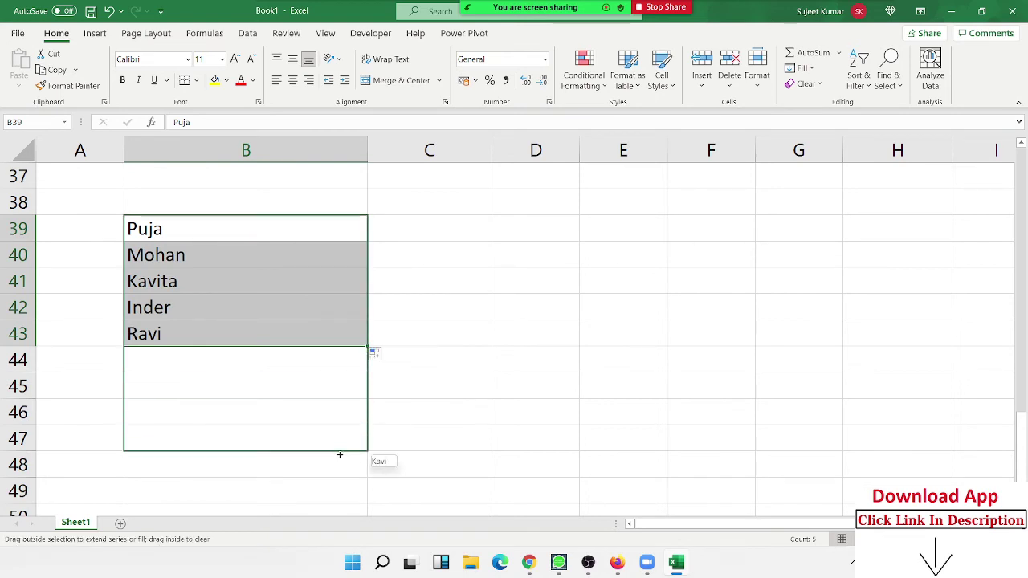
click(420, 243)
scroll(422, 265, up, 1)
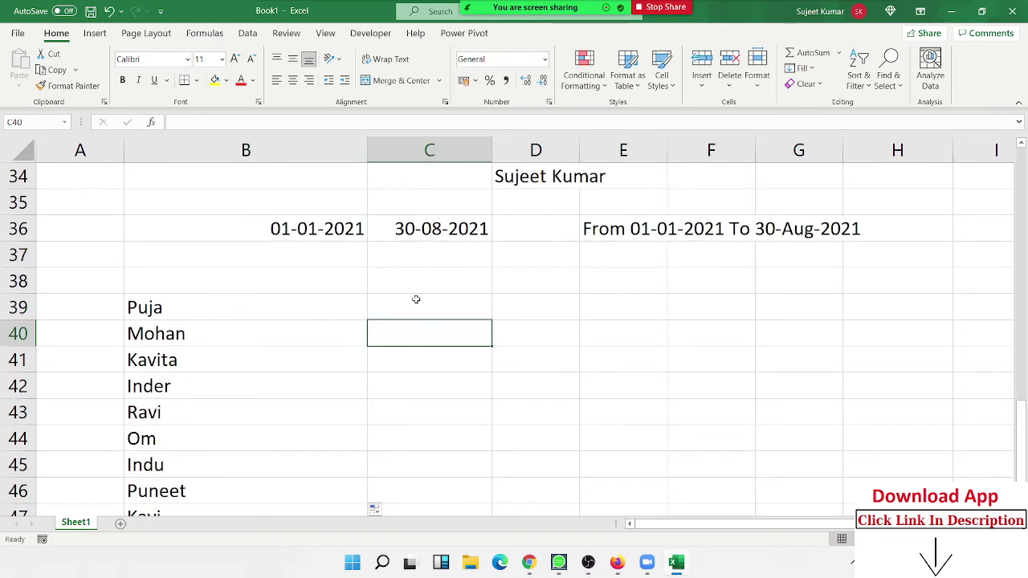
click(416, 299)
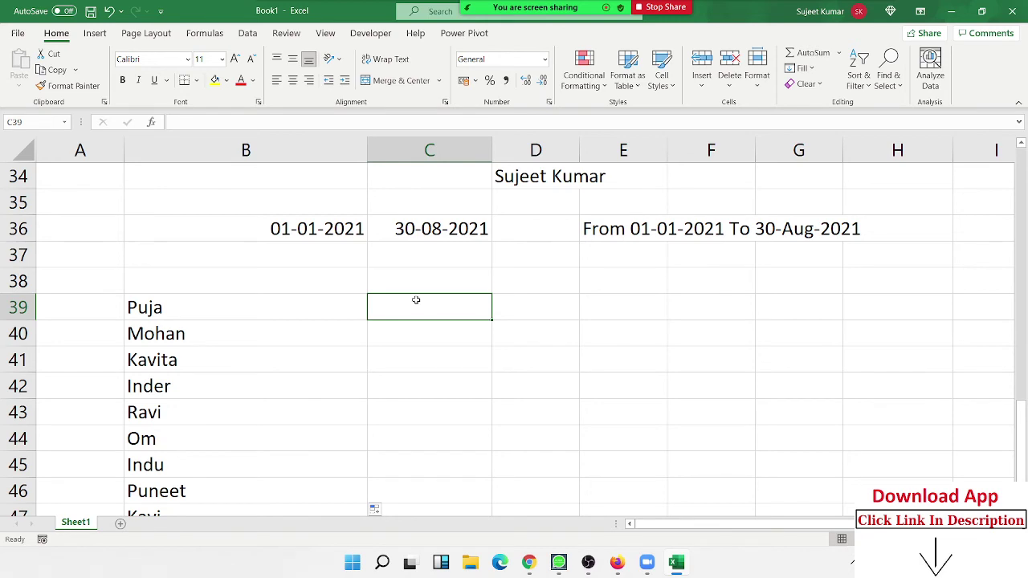
In C39 enter =CONCAT(B39:B47) to join the nine names without separators
text(=)
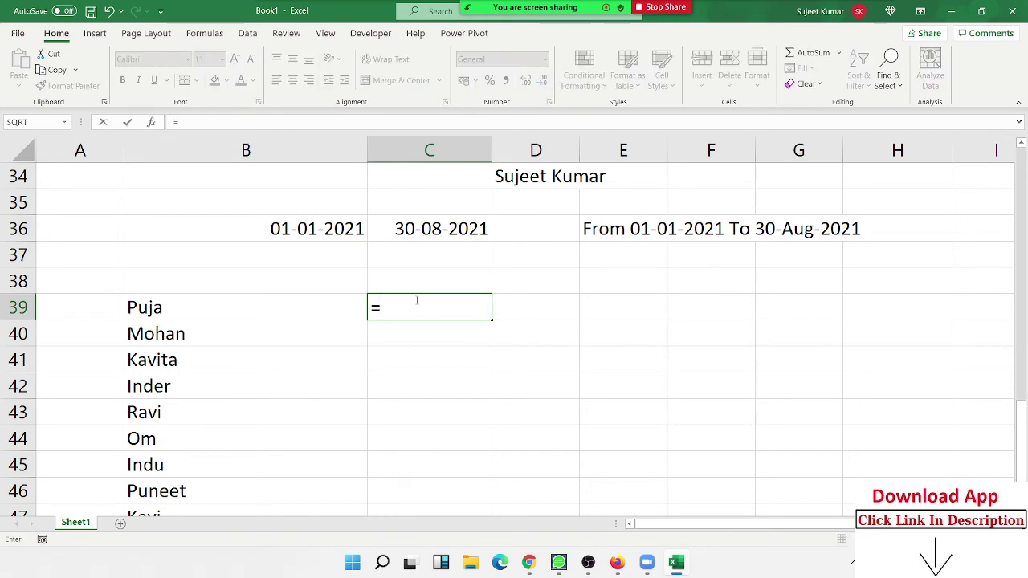
text(t)
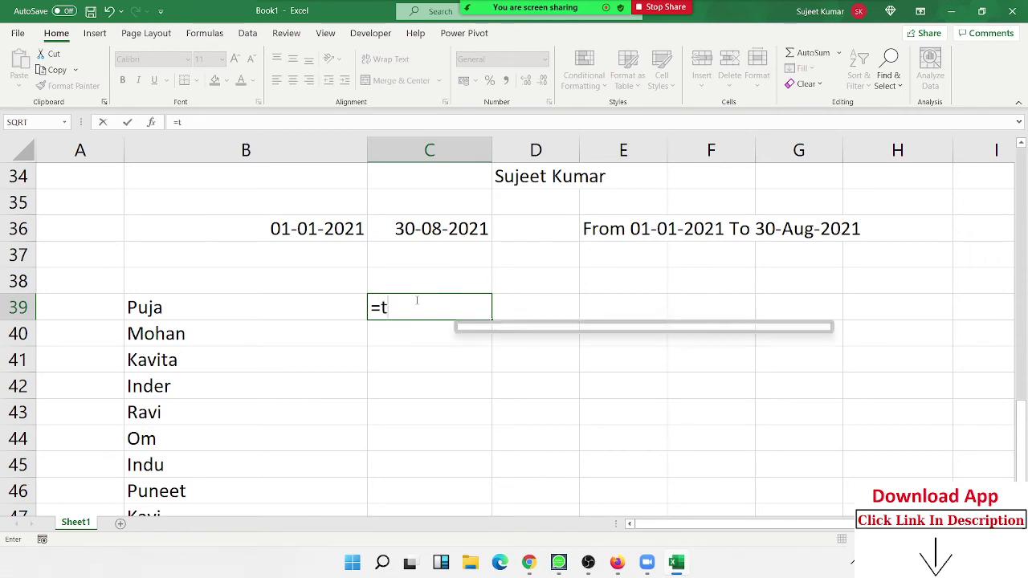
text(e)
key(BackSpace)
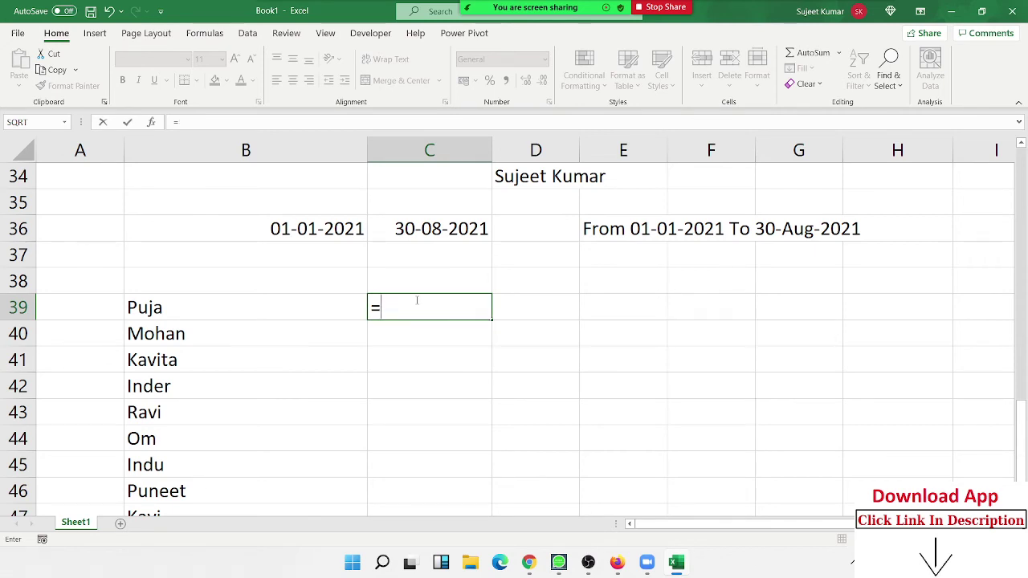
text(con)
key(Tab)
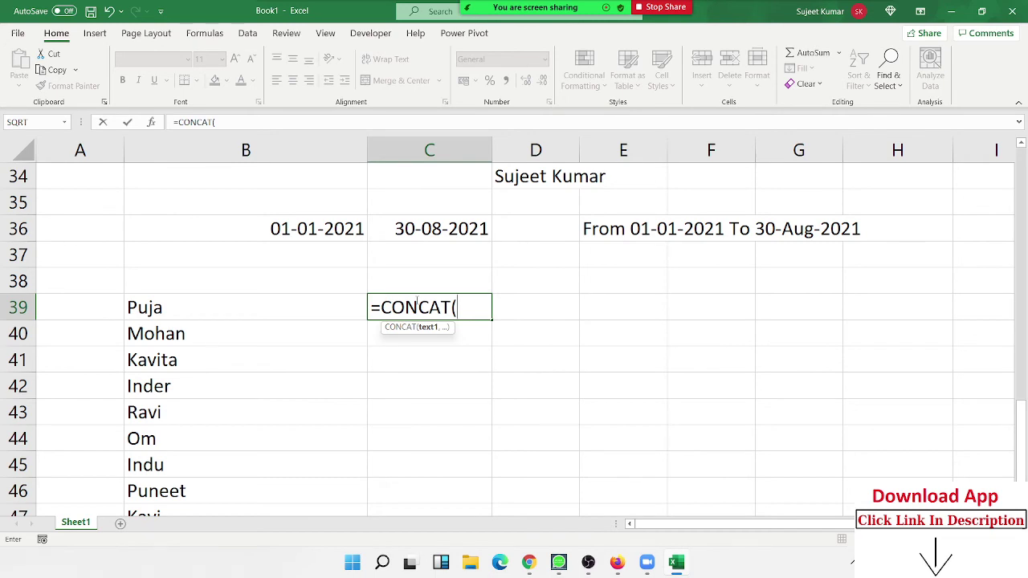
drag(152, 307, 152, 506)
key(Return)
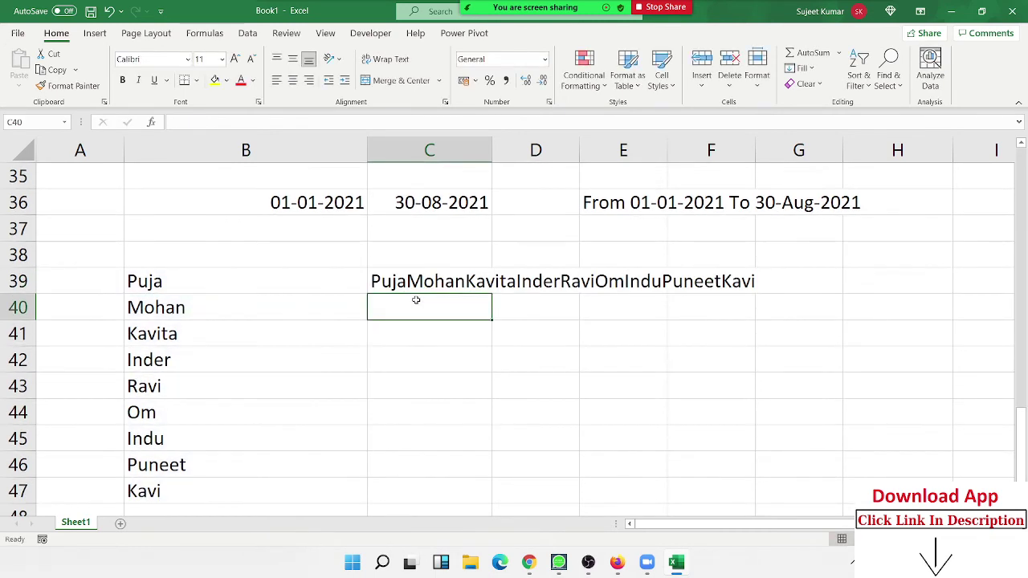
key(Up)
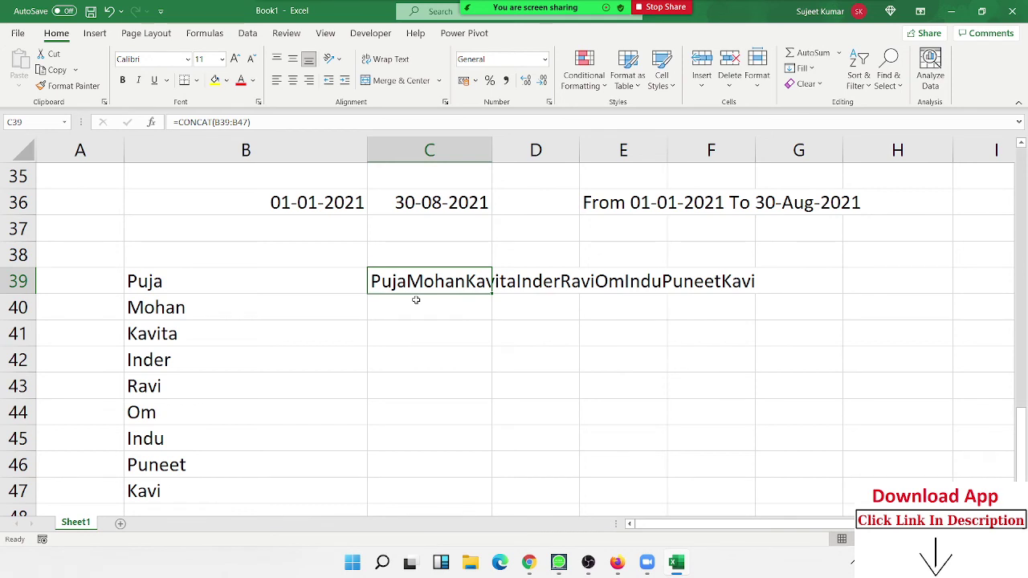
Start a TEXTJOIN formula in C40 with a comma "," as the delimiter
click(416, 300)
text(=)
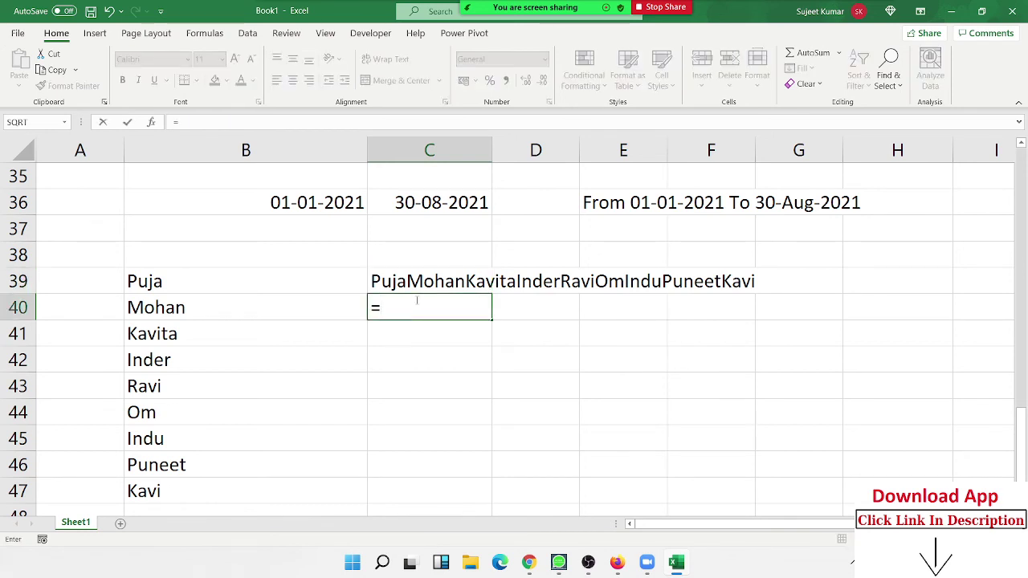
text(te)
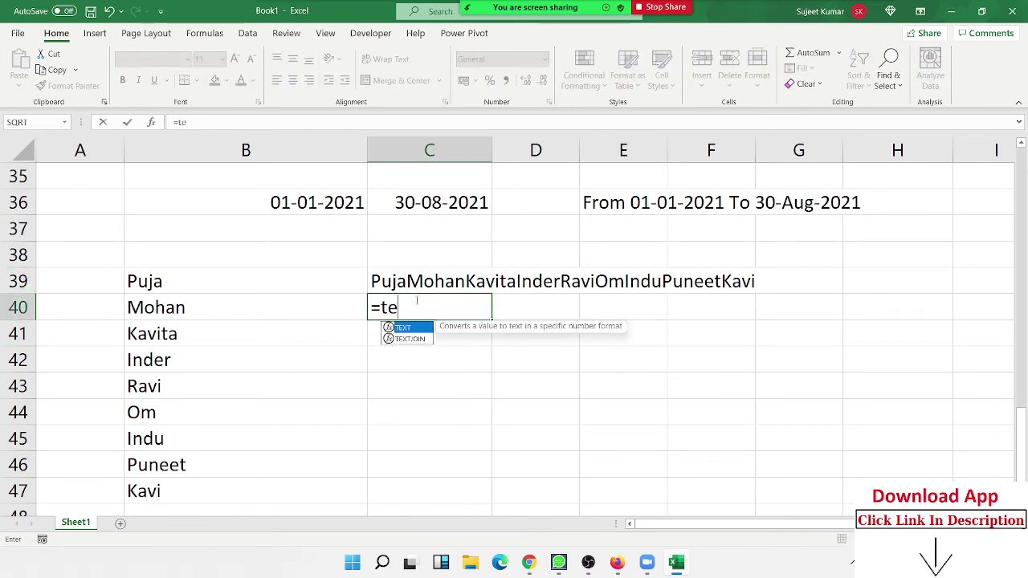
key(Down)
key(Tab)
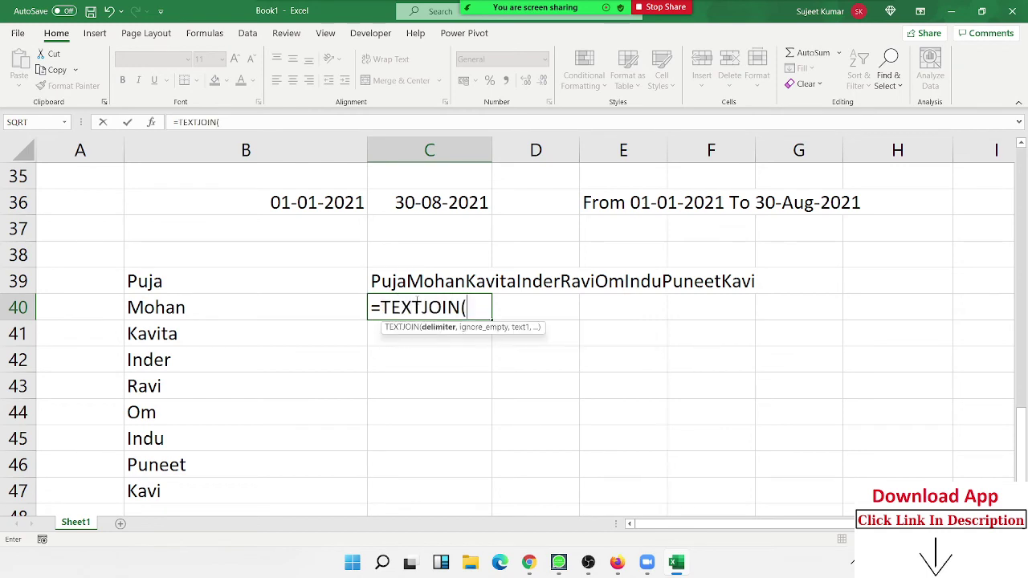
key(Left)
key(BackSpace)
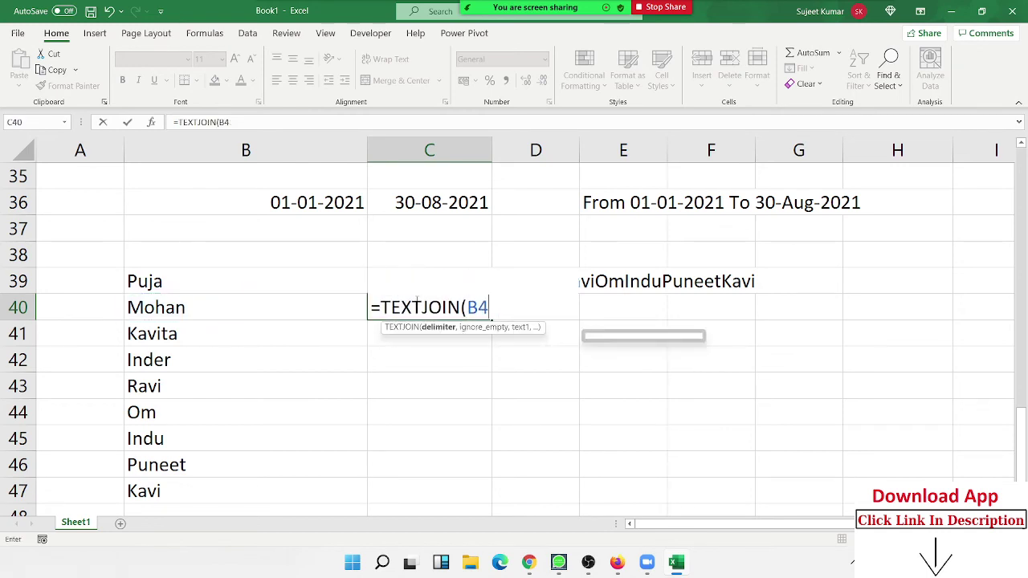
key(BackSpace)
key(BackSpace)
text(",)
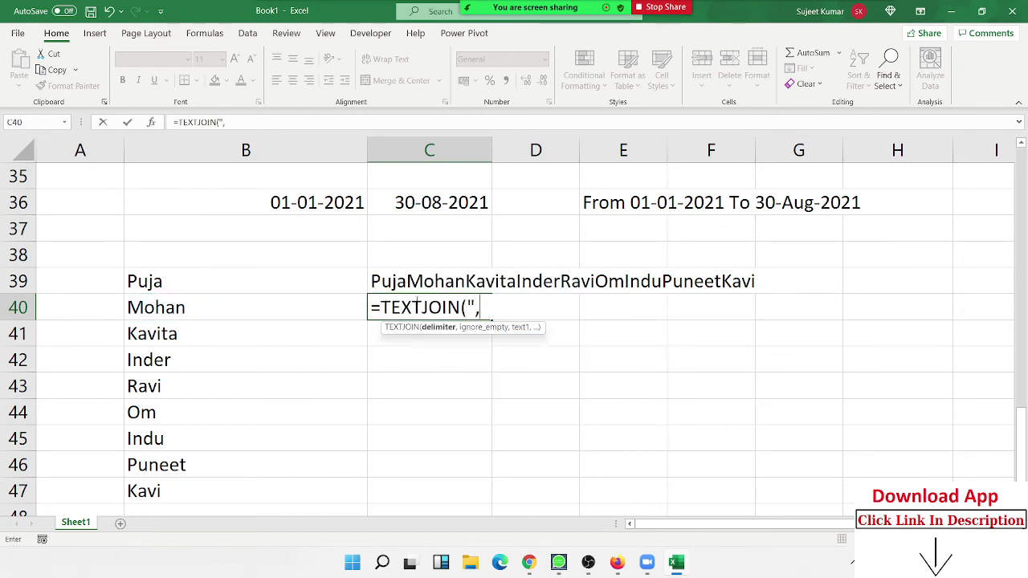
text(")
Finish it with TRUE to ignore empty cells and the range B39:B47
text(,)
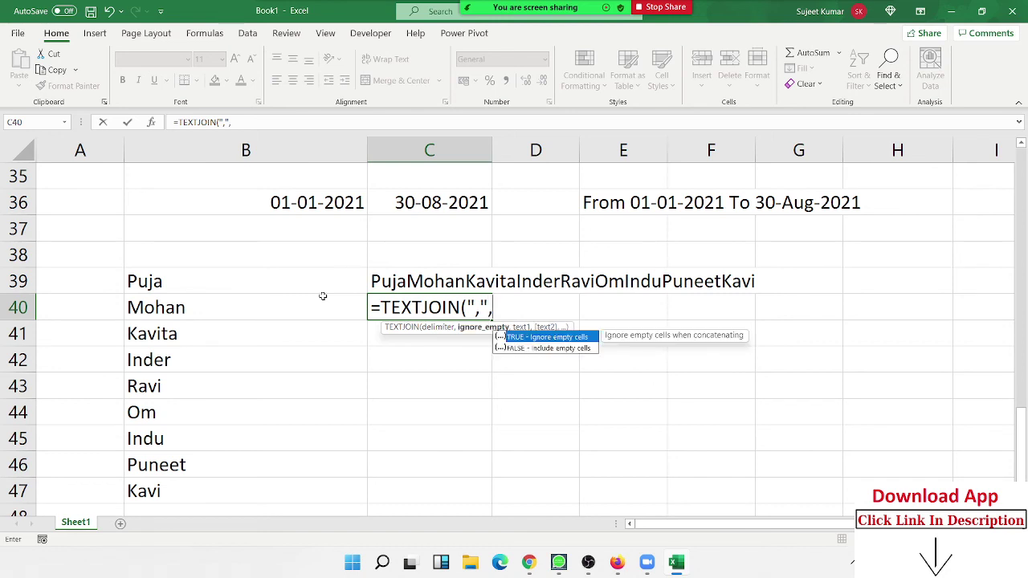
key(Tab)
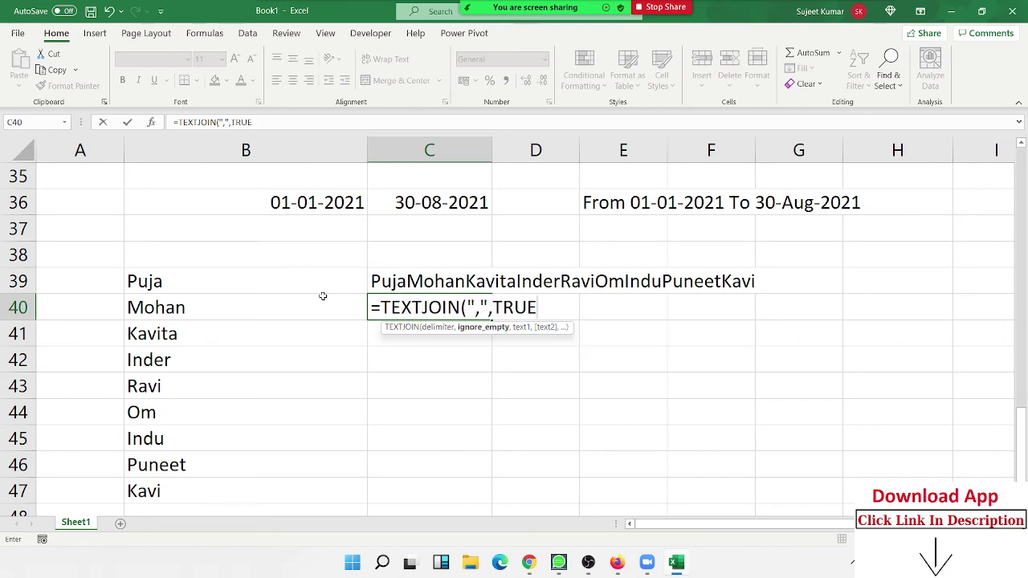
text(,)
key(Left)
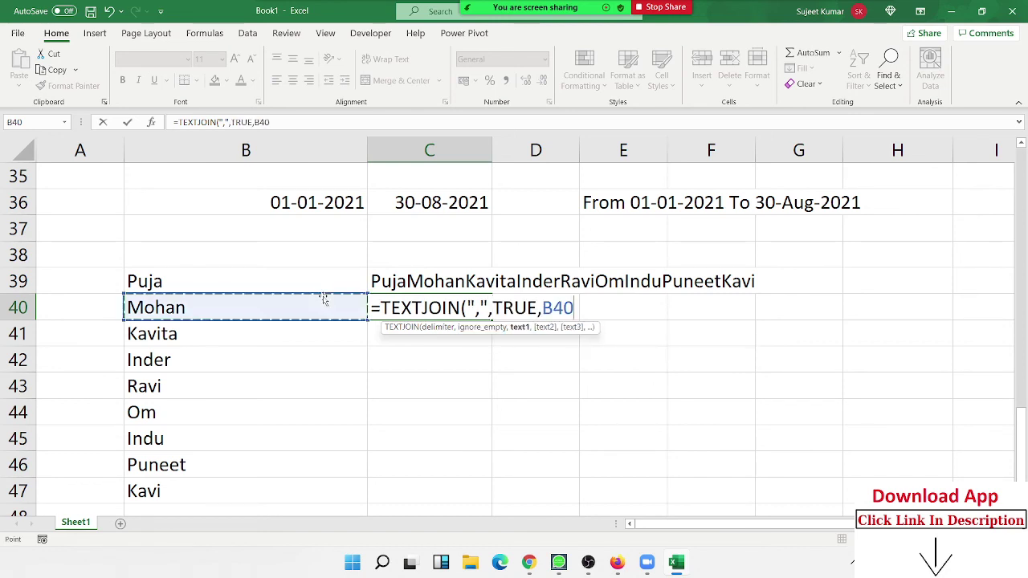
key(Up)
key(ctrl+shift+Down)
key(Return)
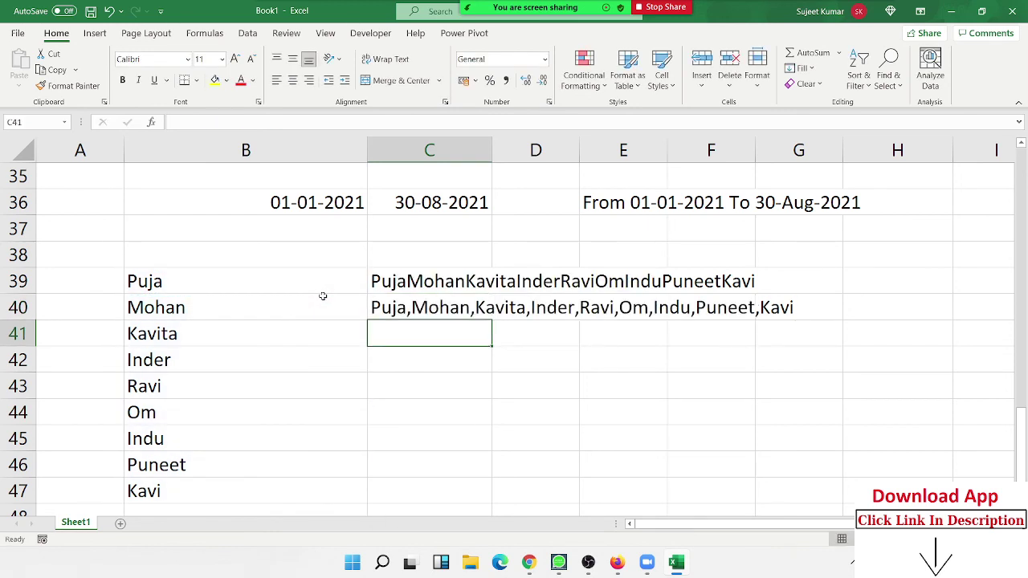
key(Up)
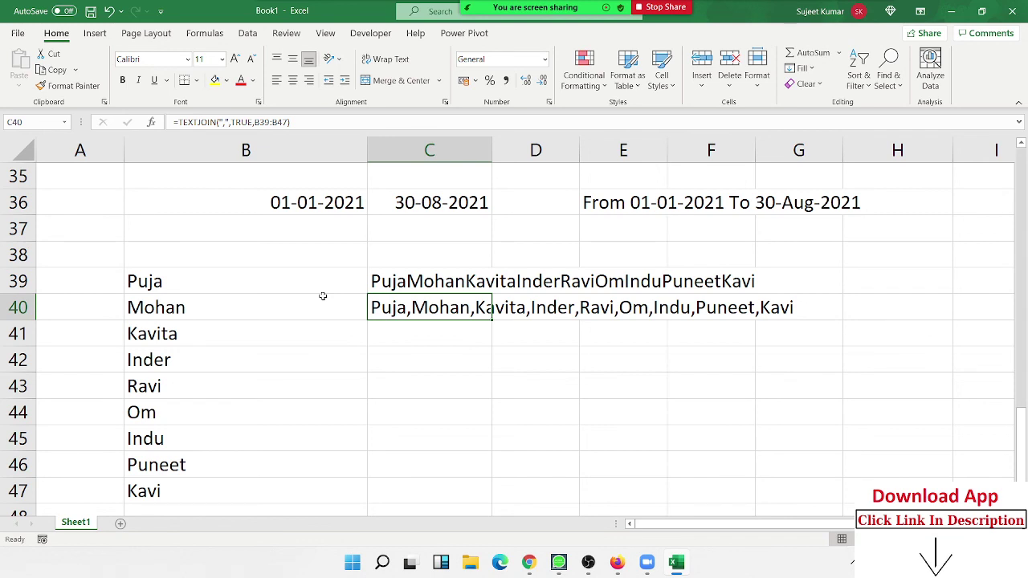
Change the TEXTJOIN delimiter in C40 from a comma to a space, so the nine names appear space-separated
key(F2)
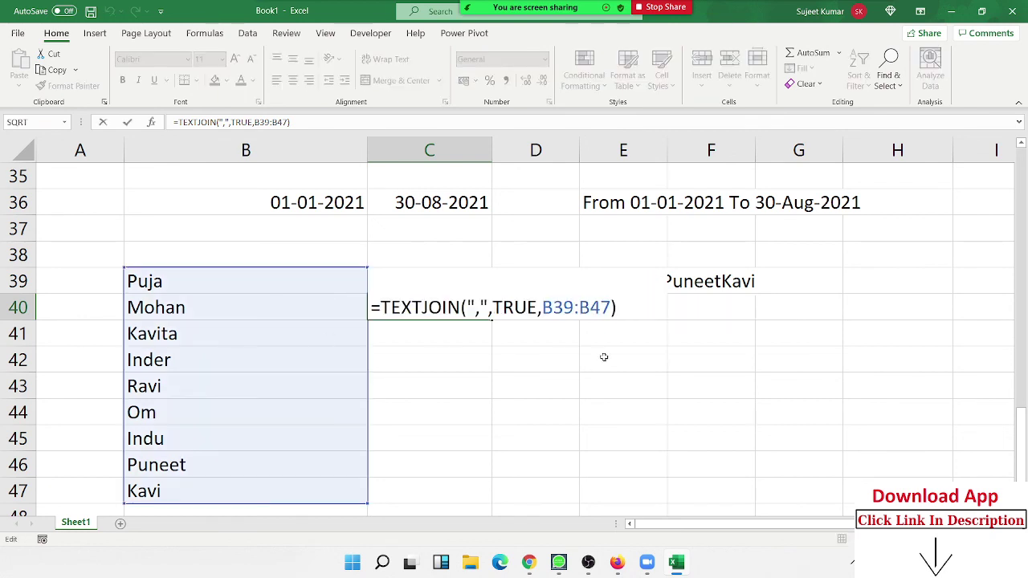
click(485, 310)
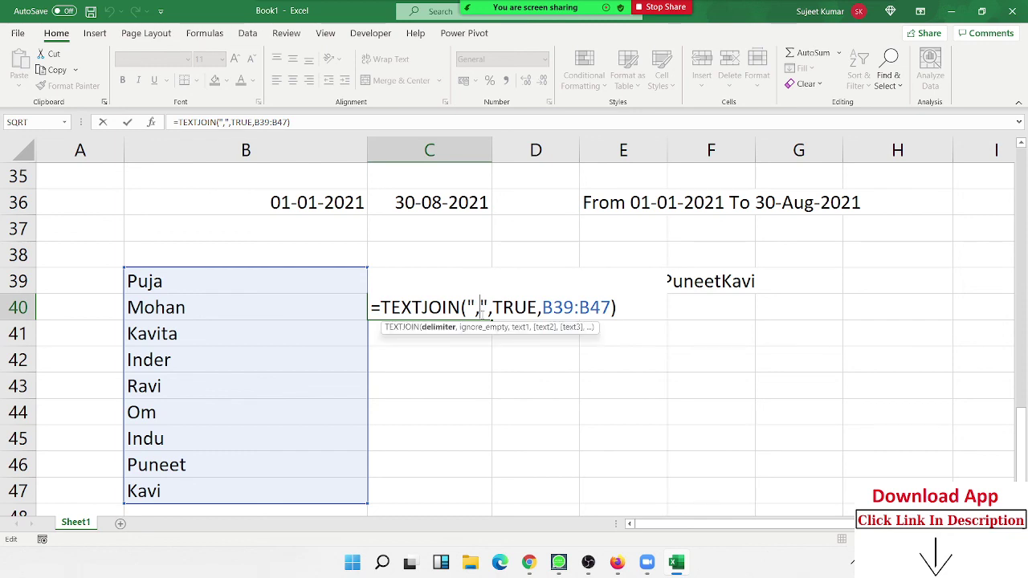
key(BackSpace)
key(Return)
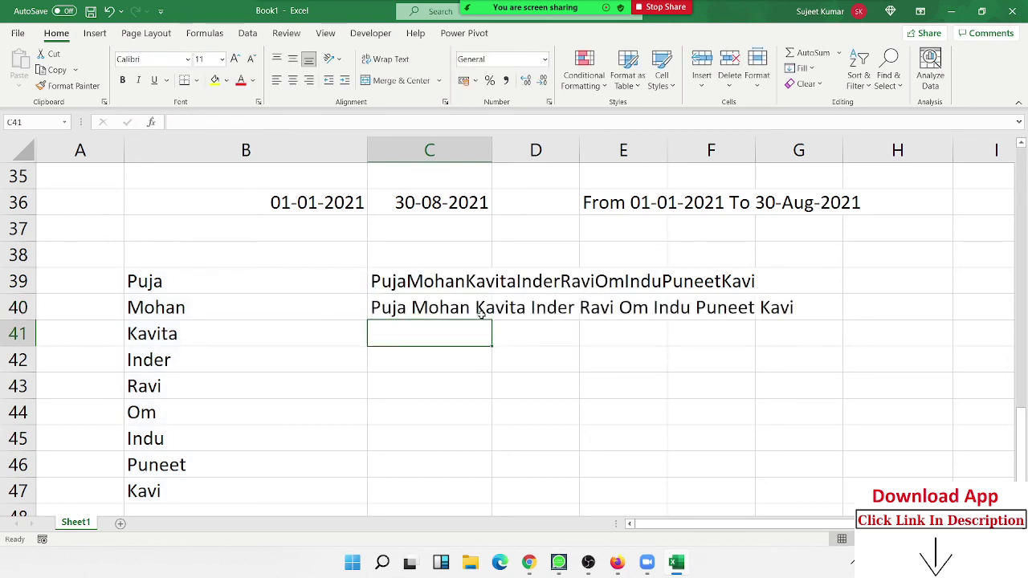